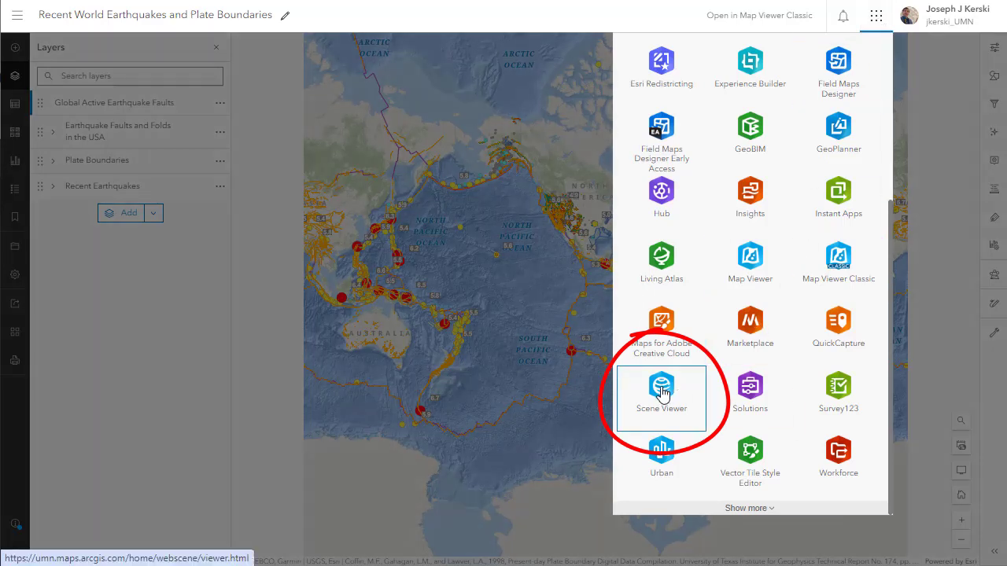
- Switch from the earthquake map in Map Viewer to Scene Viewer using the ArcGIS Online app menu
{"action": "left_click", "coordinate": [17, 15]}
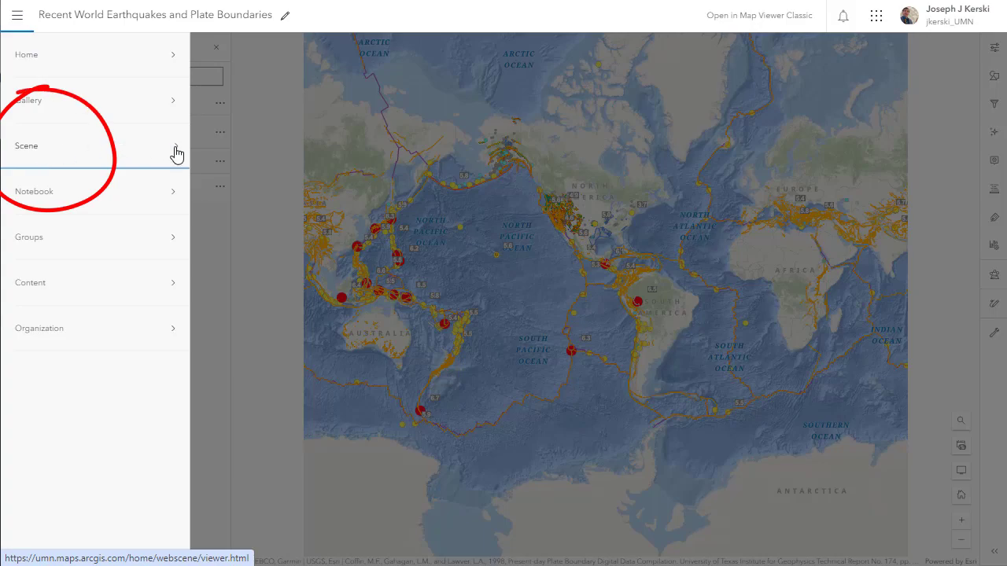
{"action": "left_click", "coordinate": [36, 154]}
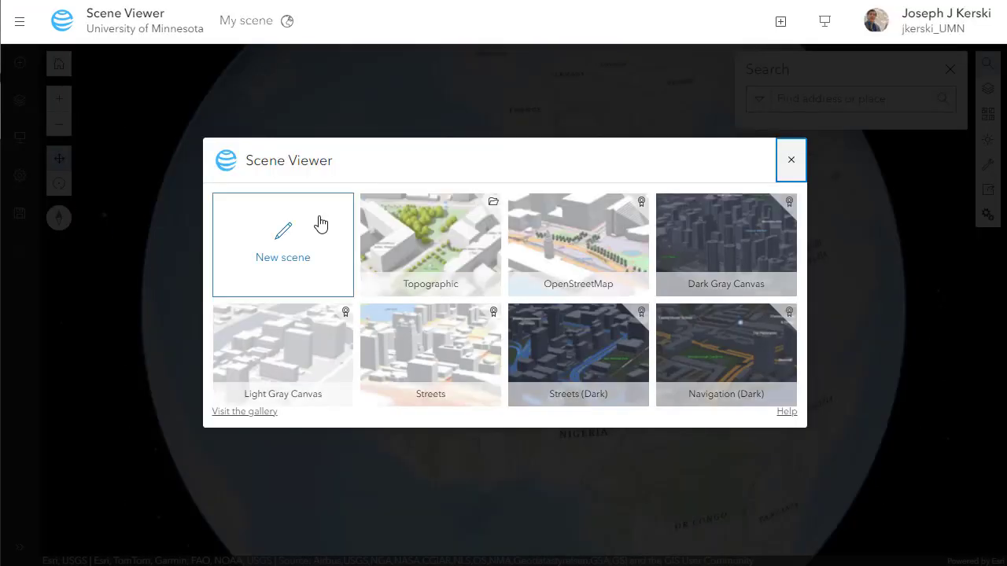
- Create a new blank globe scene and choose to add a layer from an ArcGIS web service
{"action": "left_click", "coordinate": [293, 237]}
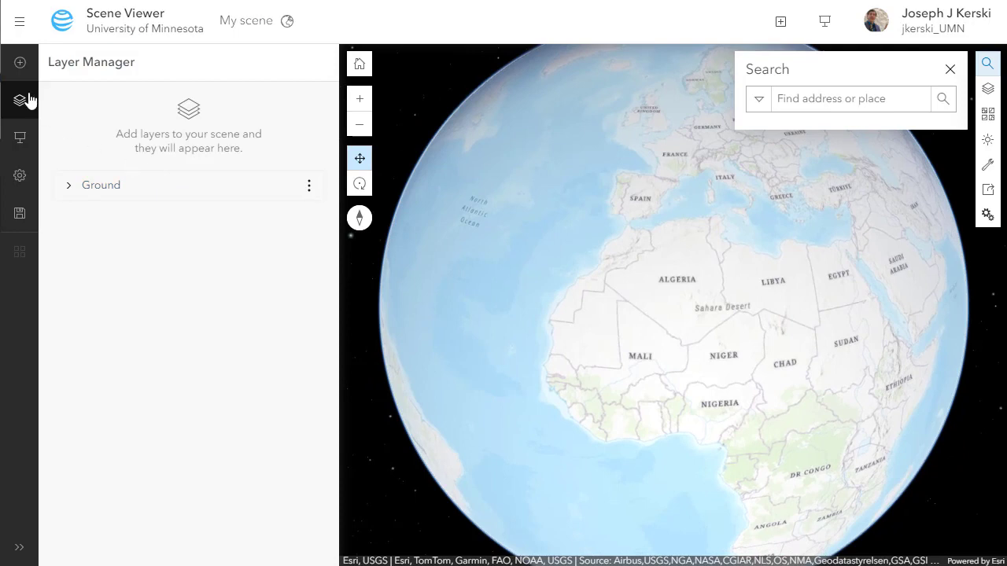
{"action": "left_click", "coordinate": [21, 70]}
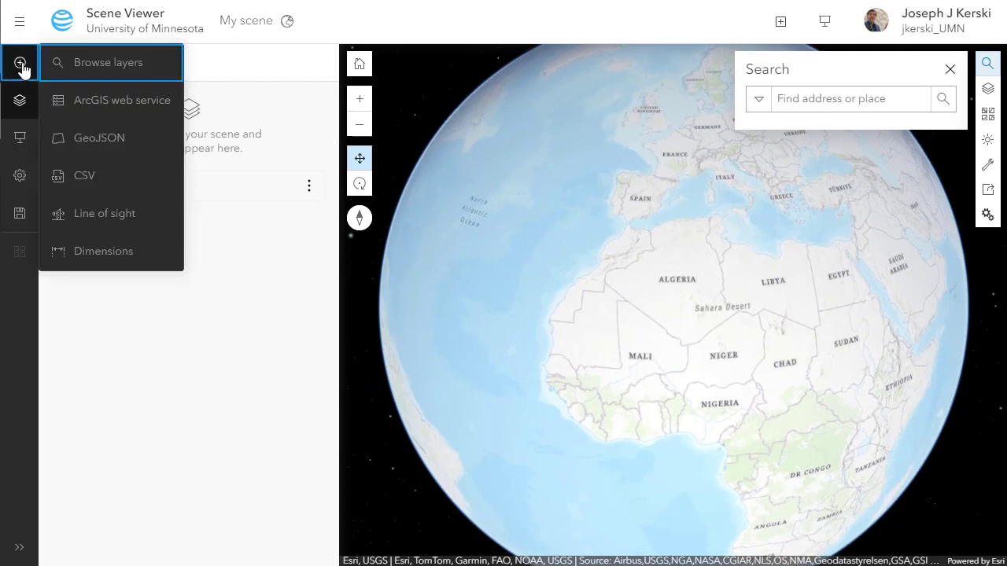
{"action": "left_click", "coordinate": [144, 102]}
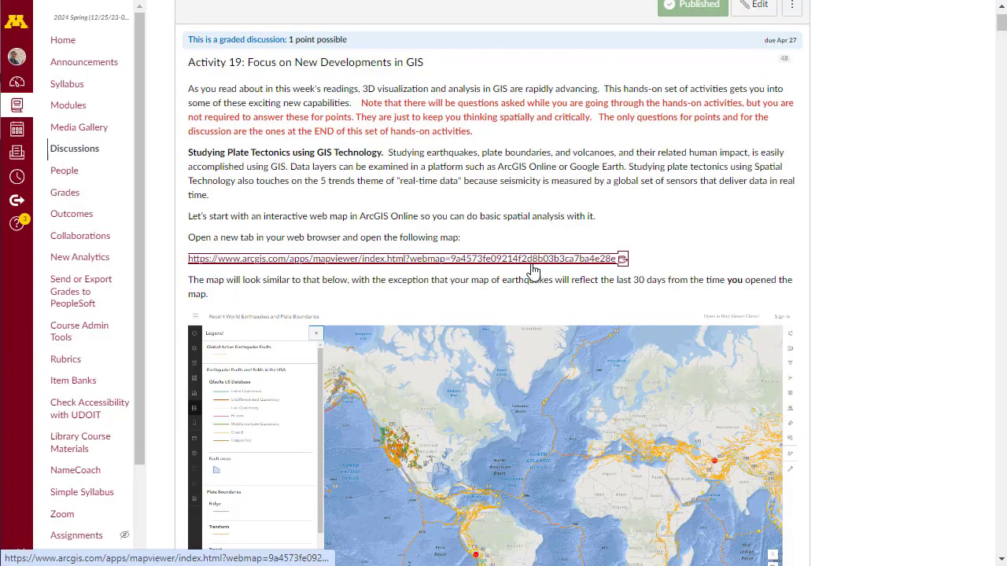
- Copy the Significant Earthquake Database FeatureServer link from the Canvas activity instructions
{"action": "scroll", "coordinate": [534, 270], "scroll_direction": "down", "scroll_amount": 20}
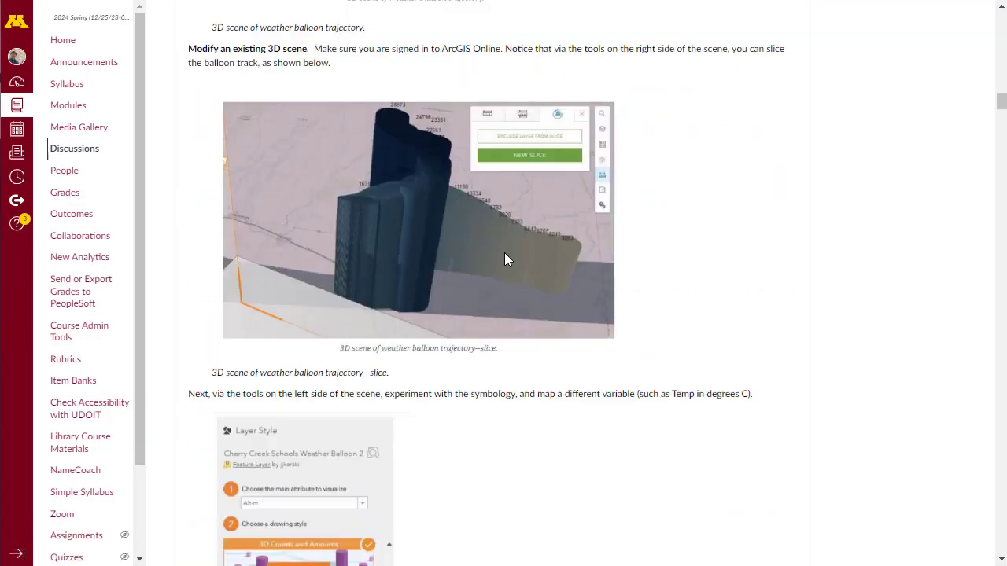
{"action": "scroll", "coordinate": [504, 259], "scroll_direction": "down", "scroll_amount": 20}
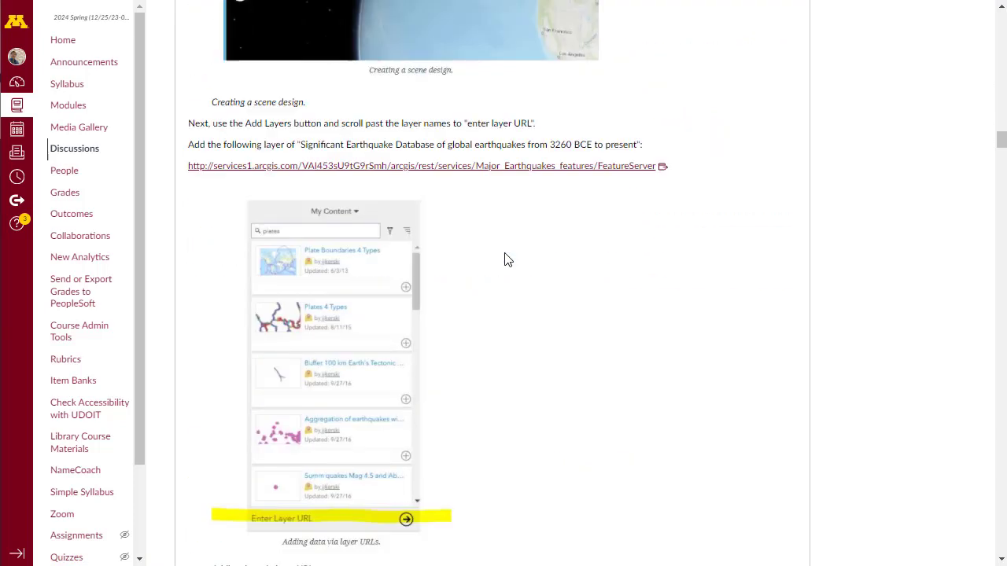
{"action": "right_click", "coordinate": [534, 169]}
{"action": "left_click", "coordinate": [560, 285]}
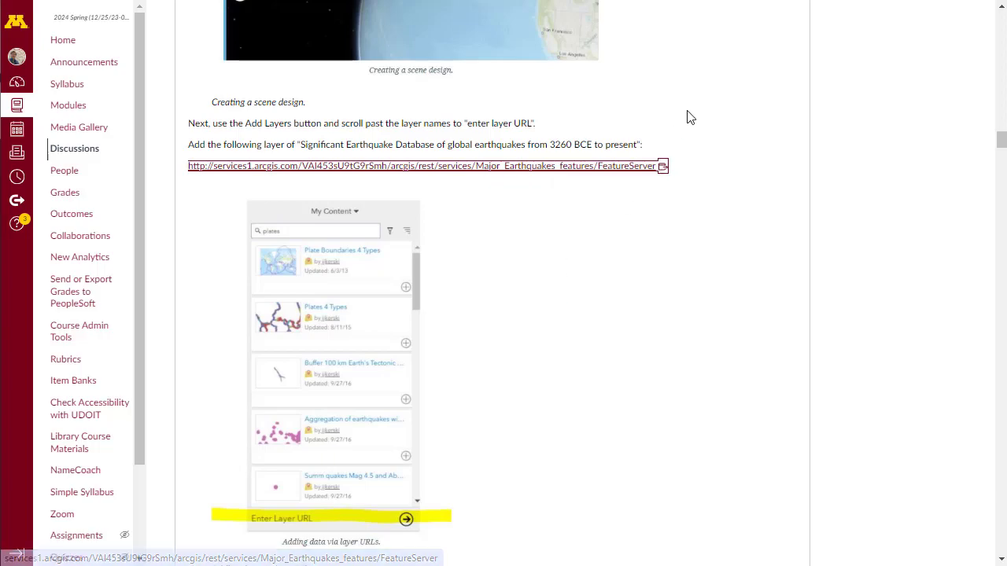
- Paste the FeatureServer URL into Scene Viewer's Layer URL field to add Major Earthquakes features
{"action": "left_click", "coordinate": [779, 1]}
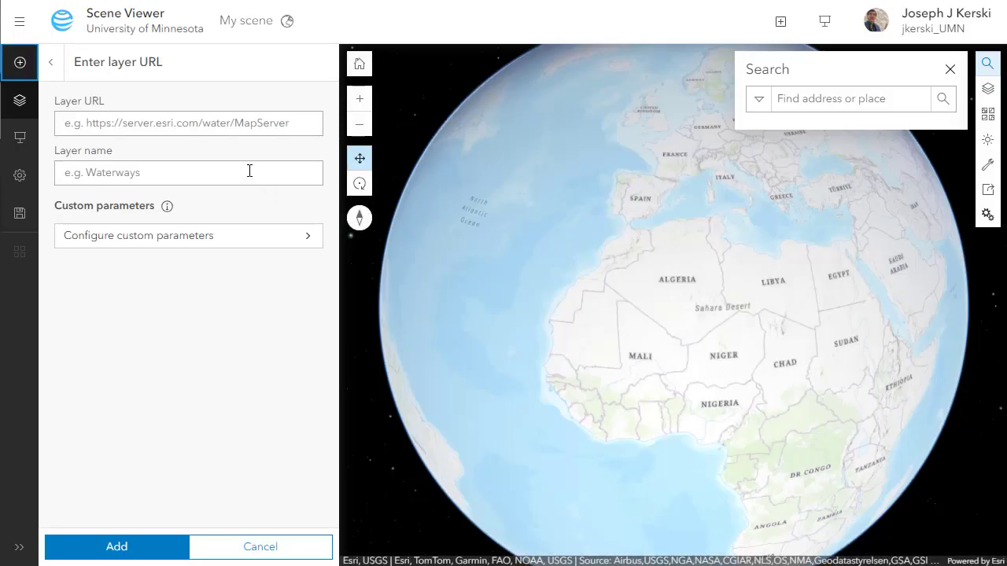
{"action": "left_click", "coordinate": [231, 131]}
{"action": "key", "text": "ctrl+v"}
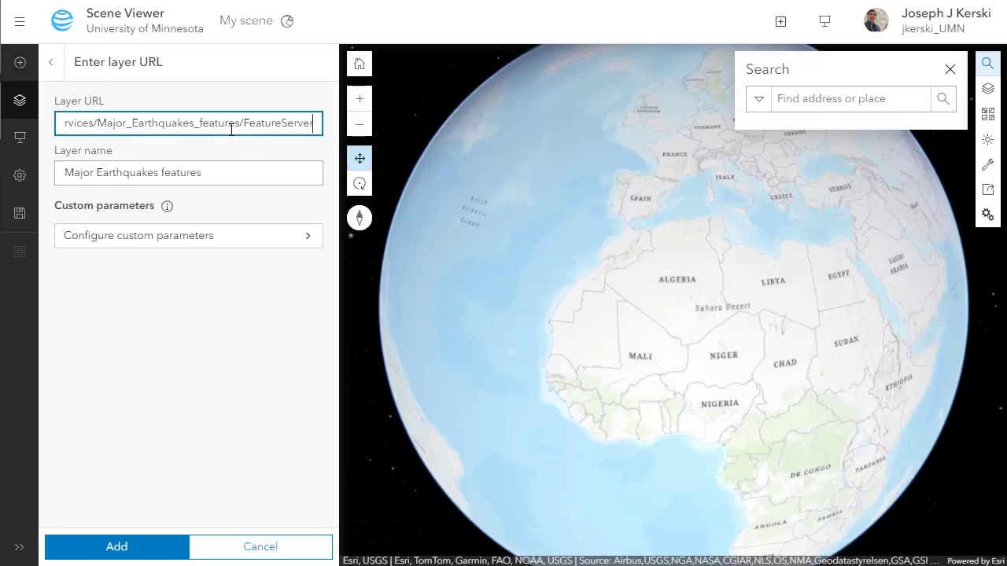
{"action": "key", "text": "Return"}
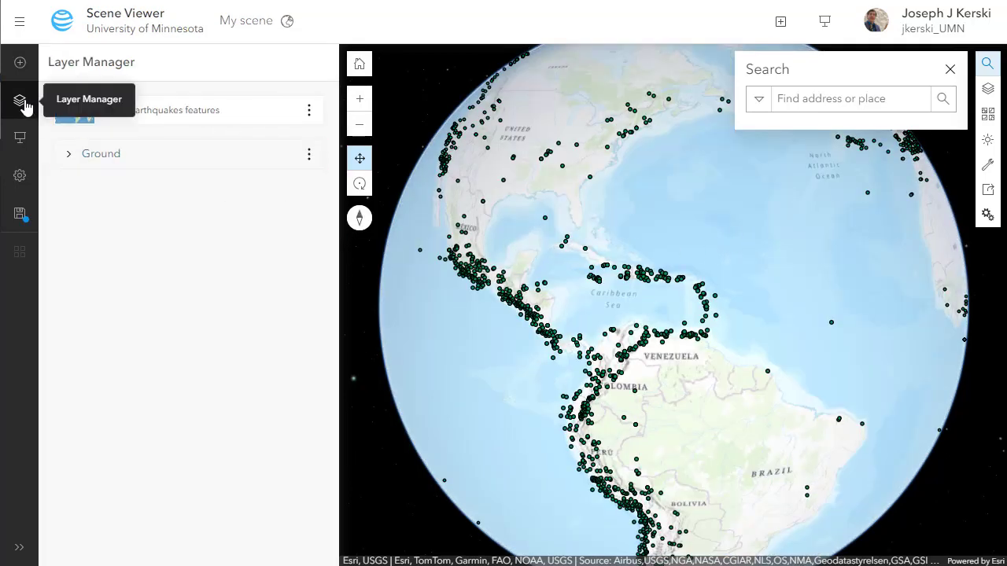
- Open Layer properties for Major Earthquakes features and go to Configure pop-ups
{"action": "left_click", "coordinate": [21, 105]}
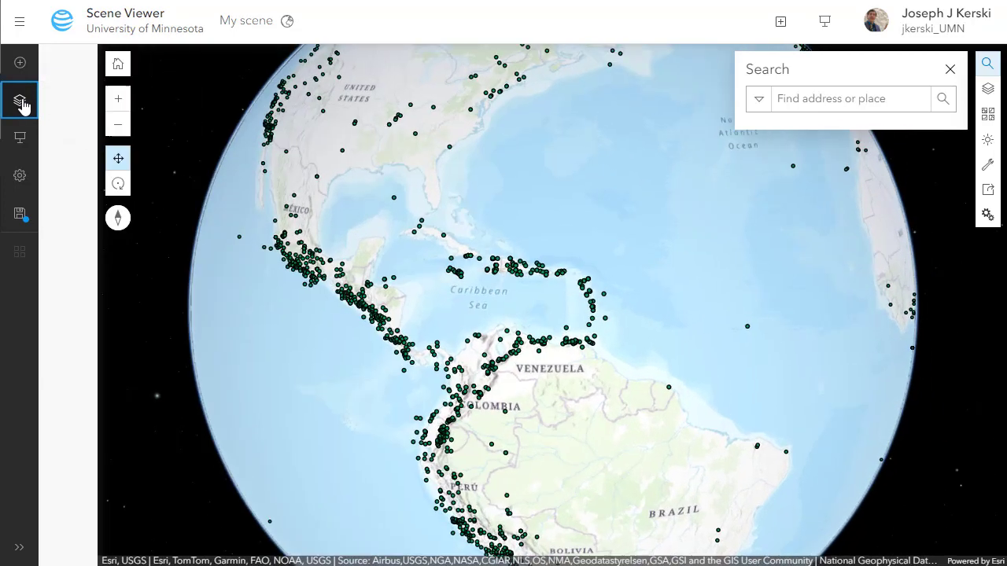
{"action": "left_click", "coordinate": [22, 104]}
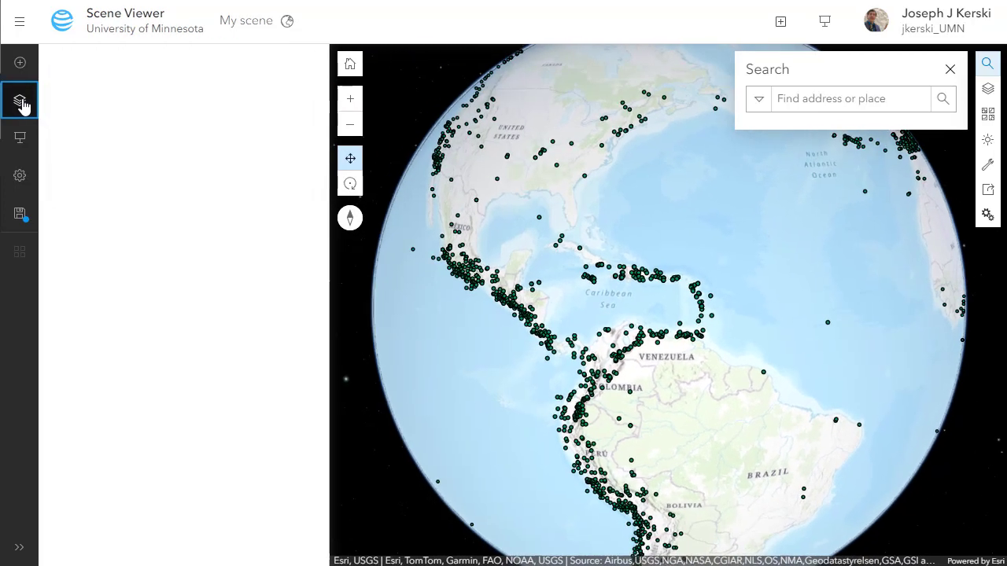
{"action": "left_click", "coordinate": [309, 113]}
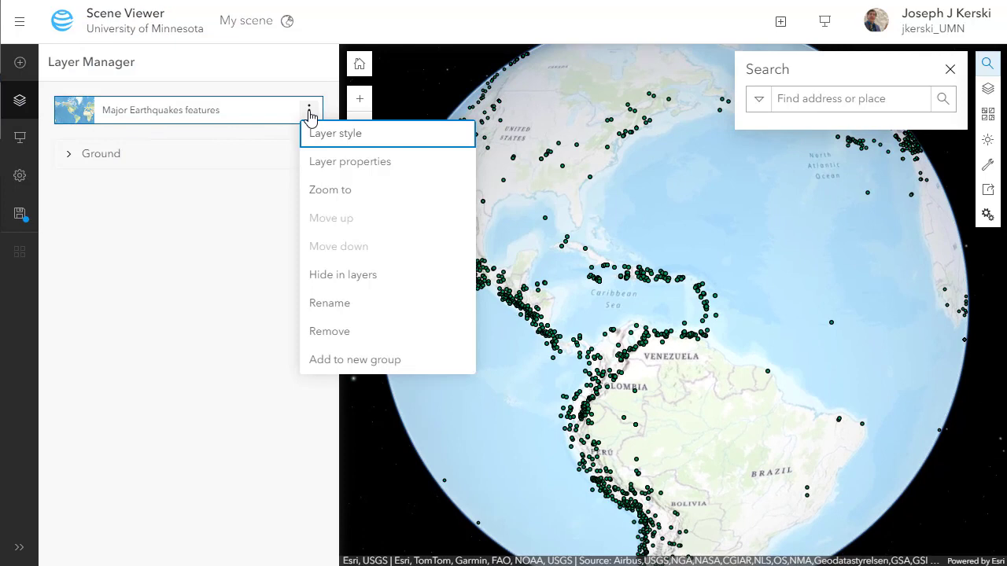
{"action": "left_click", "coordinate": [327, 162]}
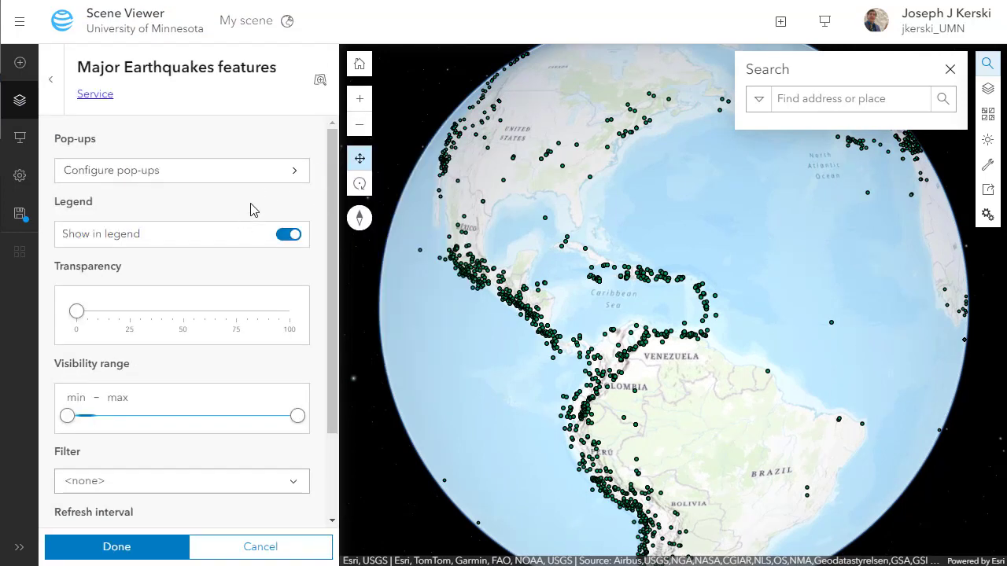
{"action": "left_click", "coordinate": [270, 178]}
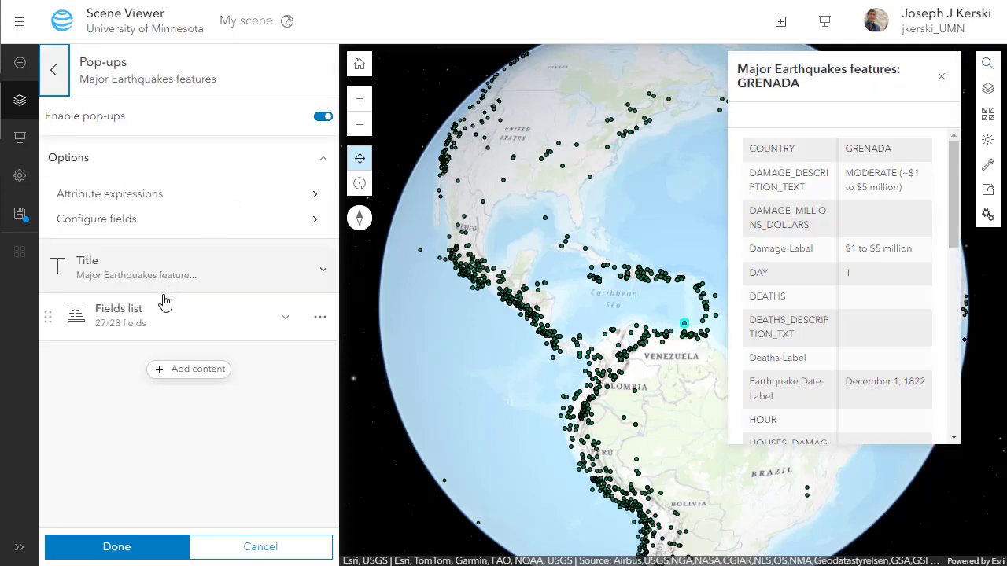
- Remove the COUNTRY, damage, deaths and Earthquake Date-Label fields from the pop-up field list
{"action": "left_click", "coordinate": [288, 321]}
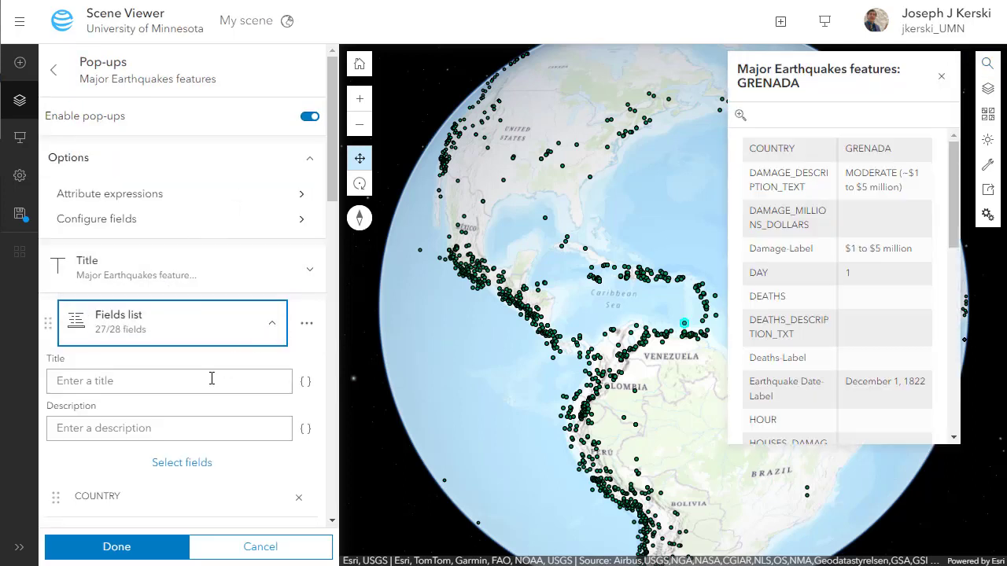
{"action": "scroll", "coordinate": [228, 406], "scroll_direction": "down", "scroll_amount": 3}
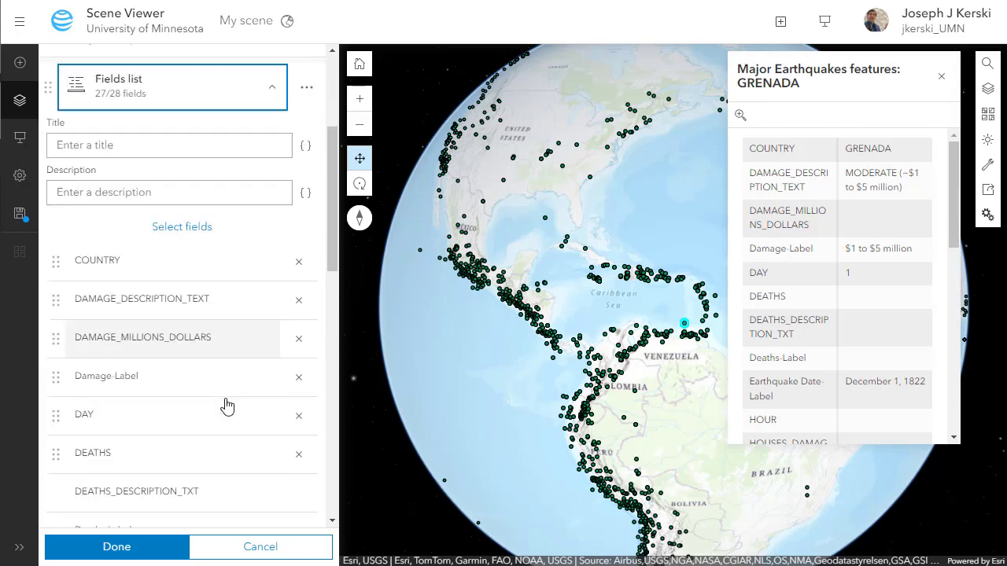
{"action": "left_click", "coordinate": [299, 268]}
{"action": "left_click", "coordinate": [298, 267]}
{"action": "left_click", "coordinate": [299, 267]}
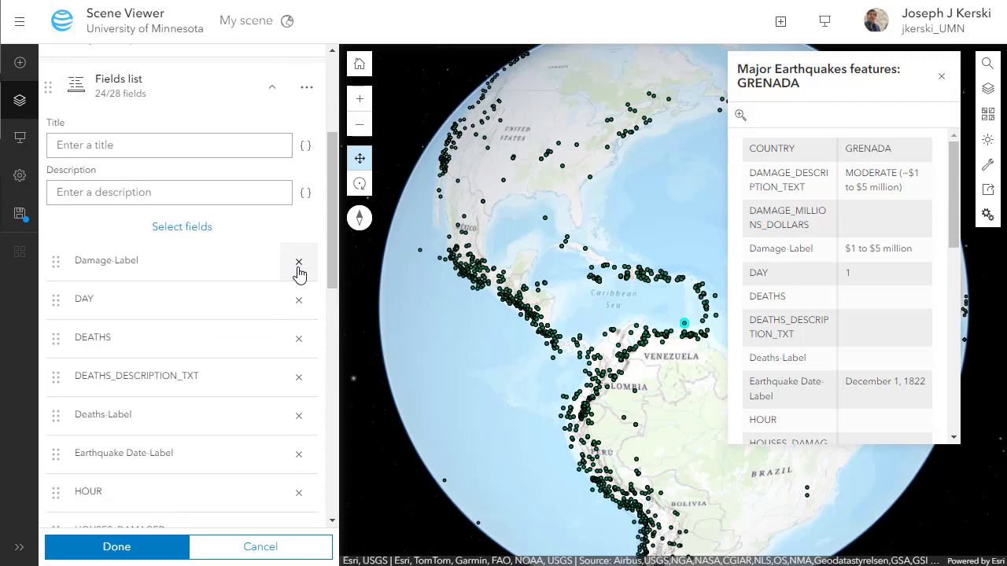
{"action": "left_click", "coordinate": [298, 268]}
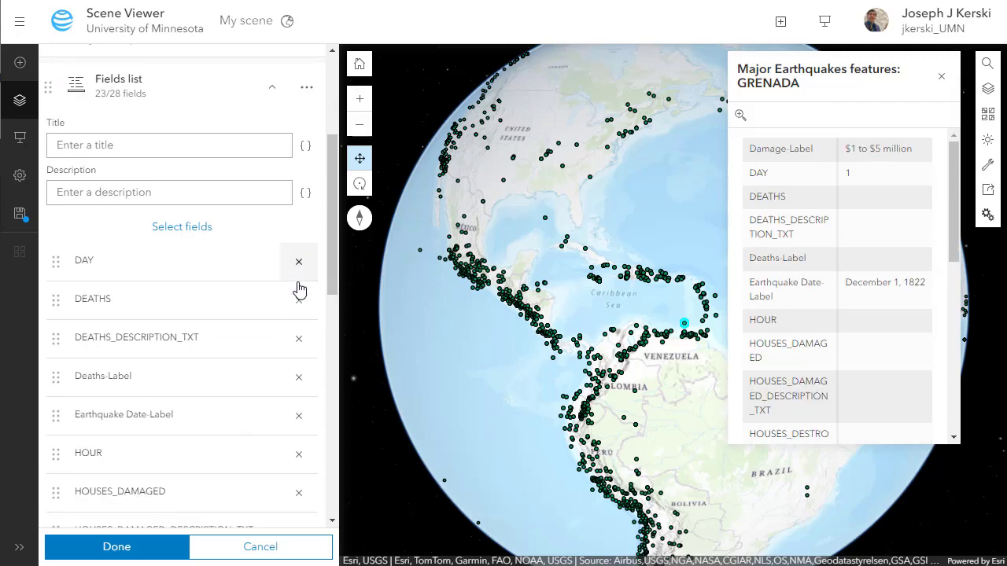
{"action": "left_click", "coordinate": [298, 305]}
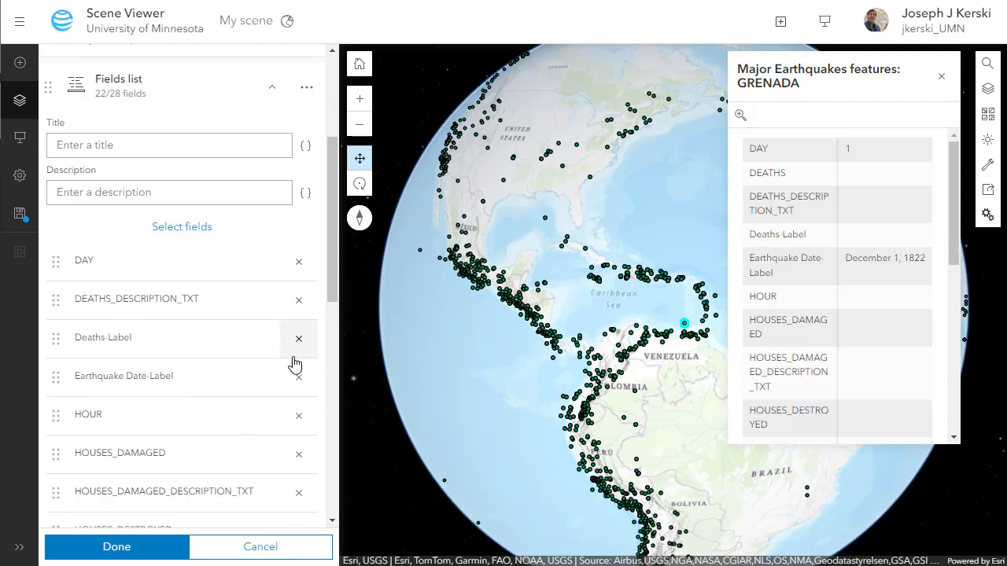
{"action": "left_click", "coordinate": [299, 340]}
{"action": "left_click", "coordinate": [299, 303]}
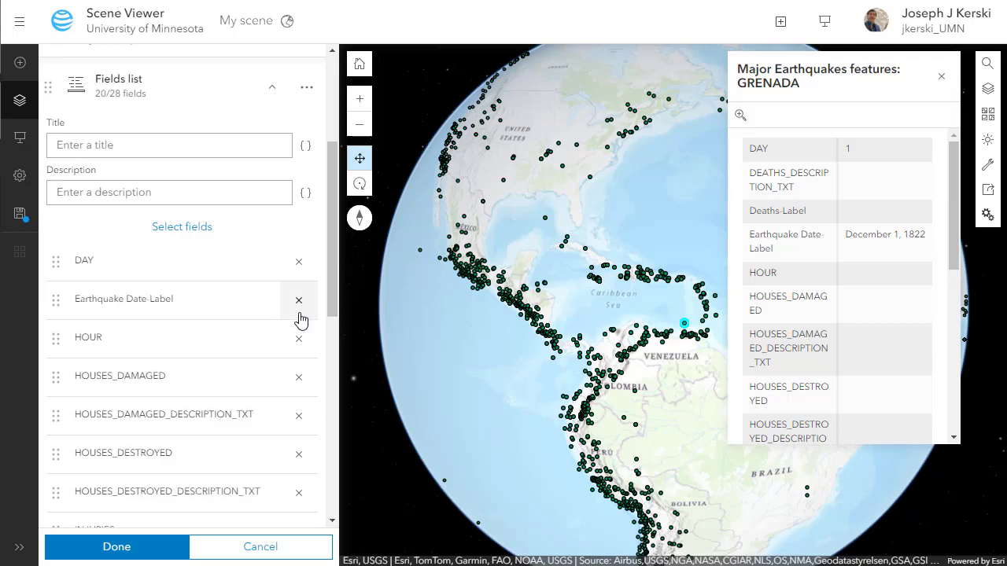
{"action": "left_click", "coordinate": [297, 377]}
{"action": "left_click", "coordinate": [298, 339]}
{"action": "left_click", "coordinate": [299, 313]}
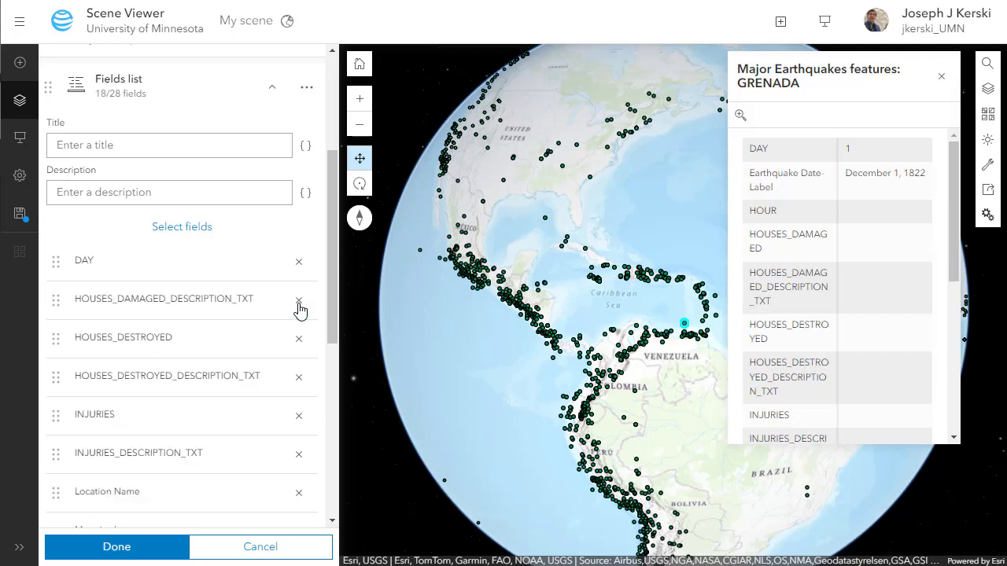
- Remove the houses, Location Name, injuries, DAY, MINUTE, missing and Mercalli fields, then preview a quake's pop-up
{"action": "left_click", "coordinate": [299, 380]}
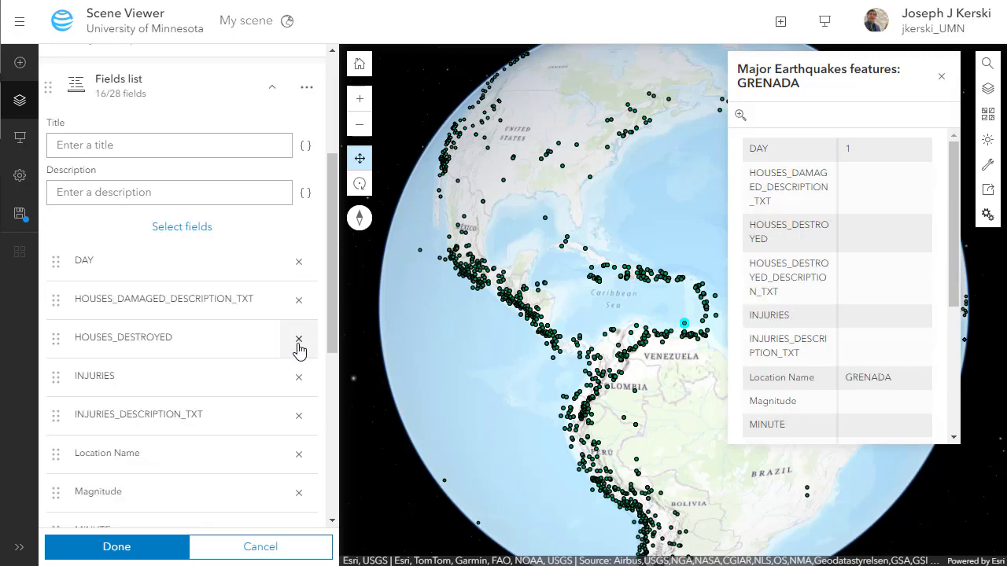
{"action": "left_click", "coordinate": [299, 339]}
{"action": "left_click", "coordinate": [299, 310]}
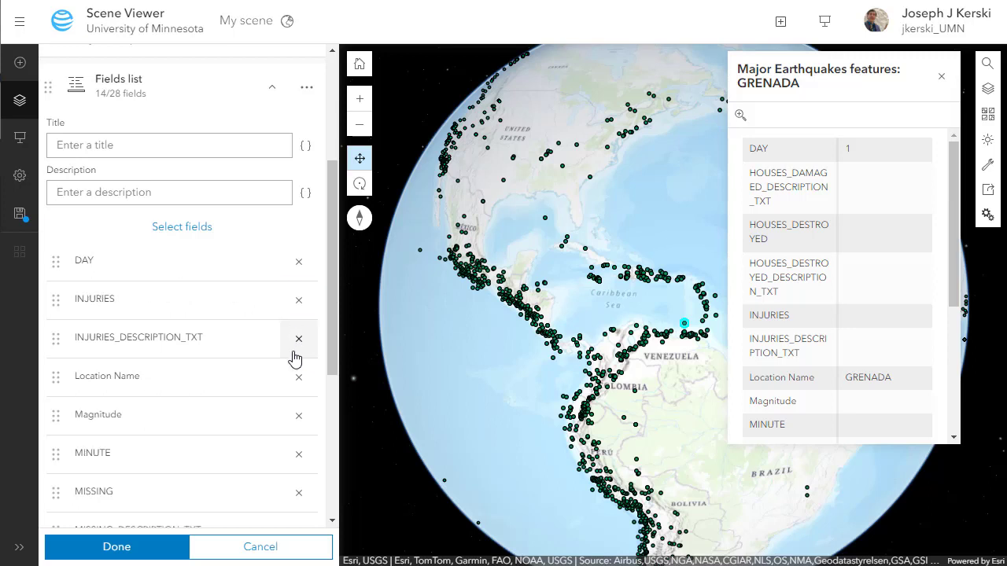
{"action": "left_click", "coordinate": [298, 377]}
{"action": "left_click", "coordinate": [299, 339]}
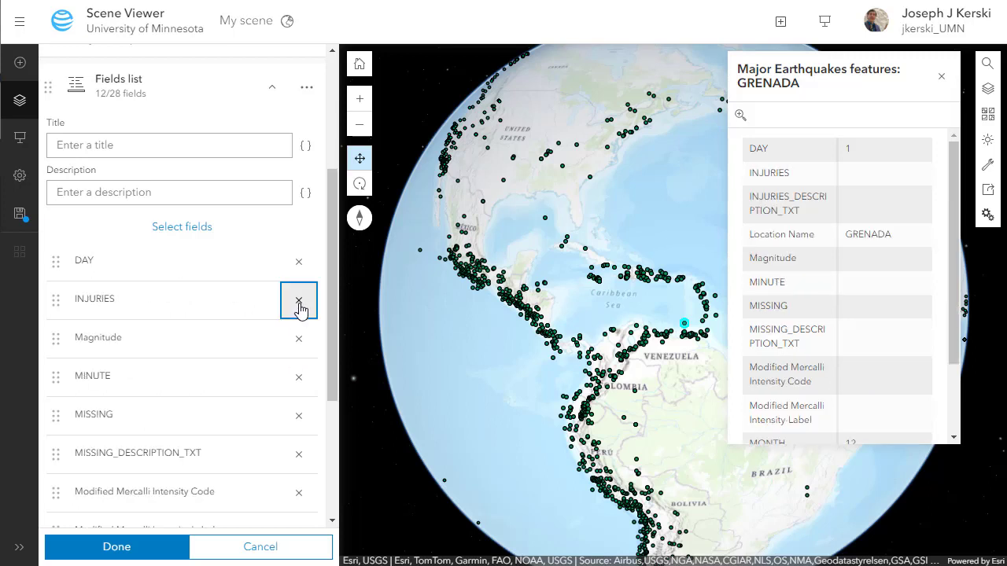
{"action": "left_click", "coordinate": [299, 302]}
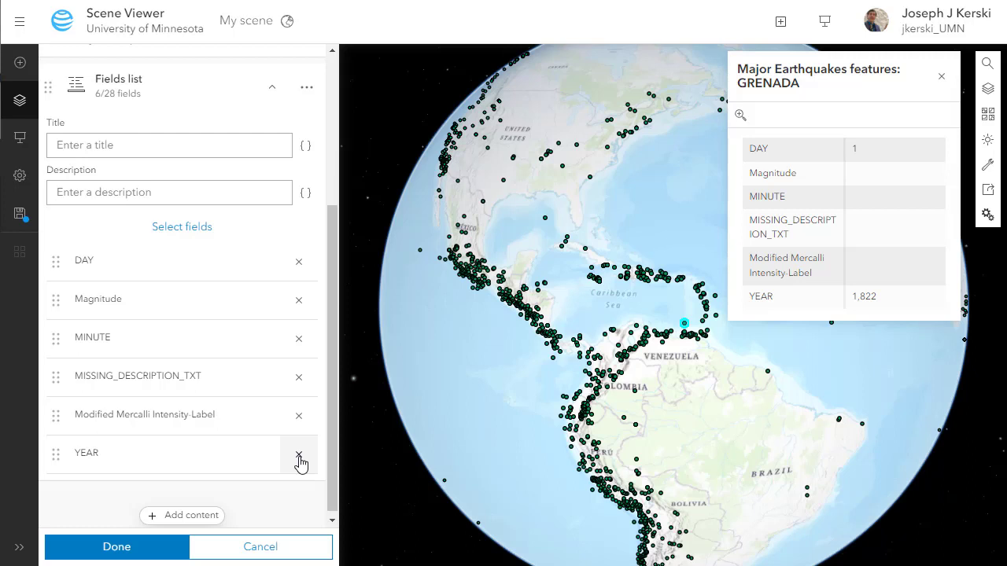
{"action": "left_click", "coordinate": [299, 261]}
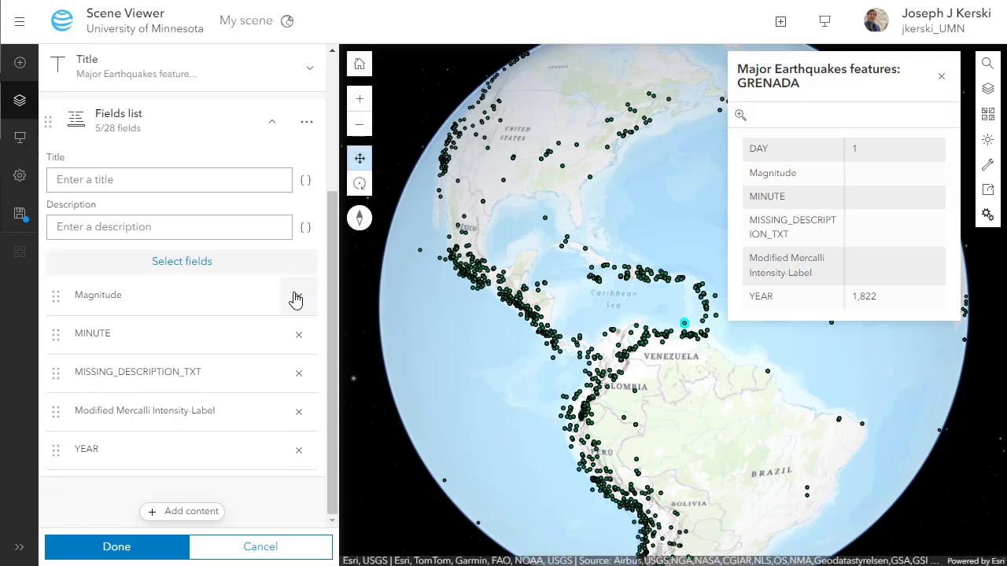
{"action": "left_click", "coordinate": [298, 336]}
{"action": "left_click", "coordinate": [297, 374]}
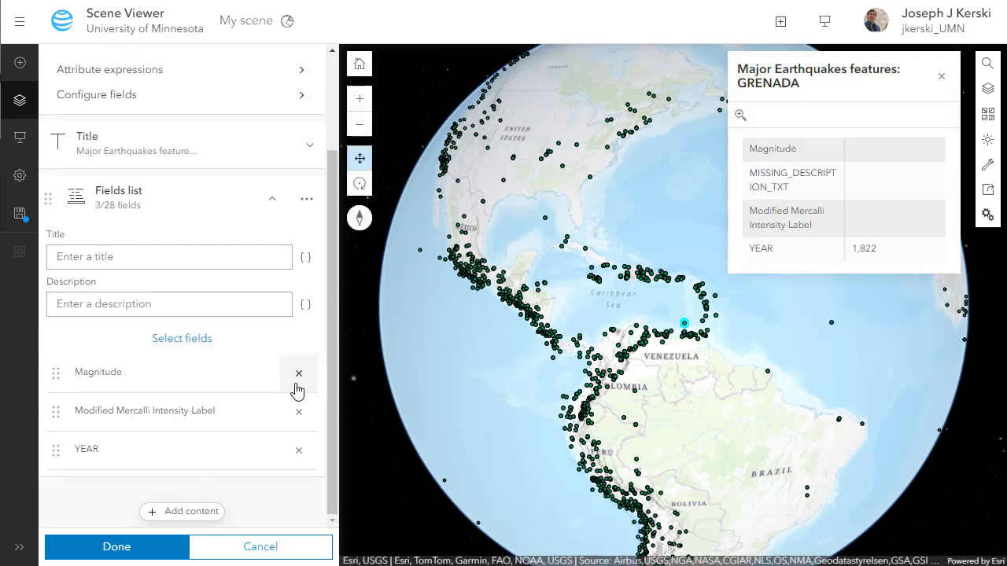
{"action": "left_click", "coordinate": [299, 411]}
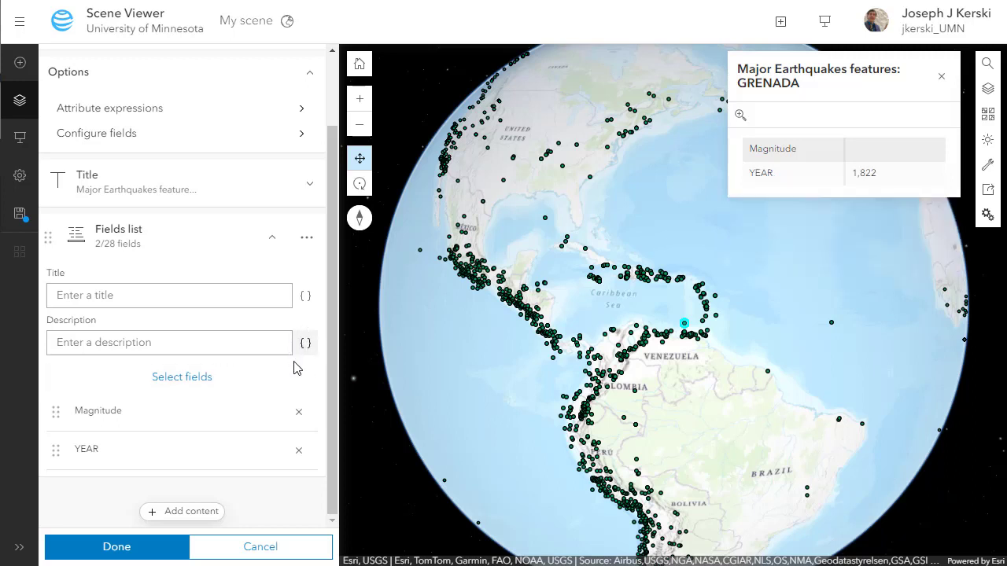
{"action": "left_click", "coordinate": [832, 323]}
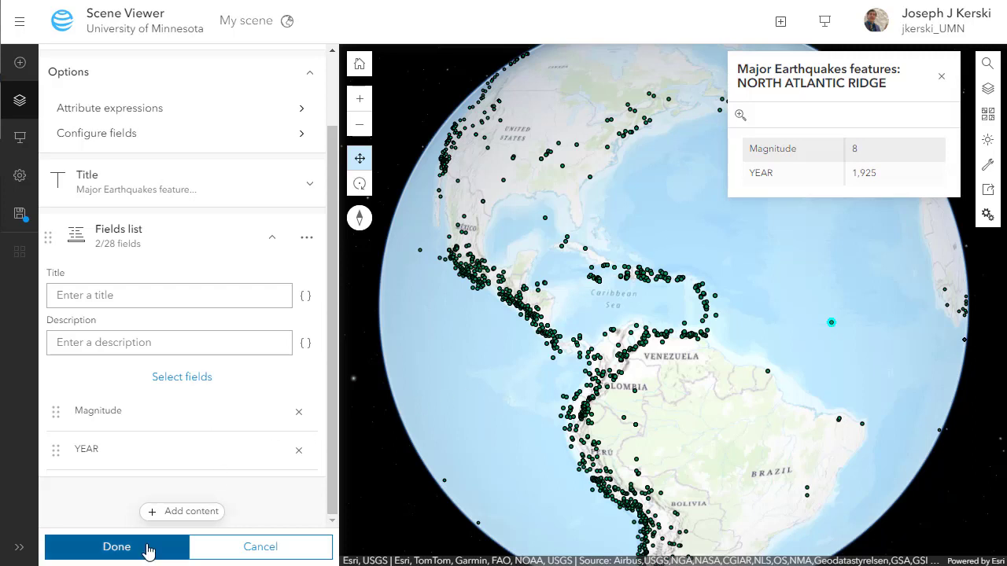
- Save the pop-up configuration and go back to the Layer Manager
{"action": "left_click", "coordinate": [116, 547]}
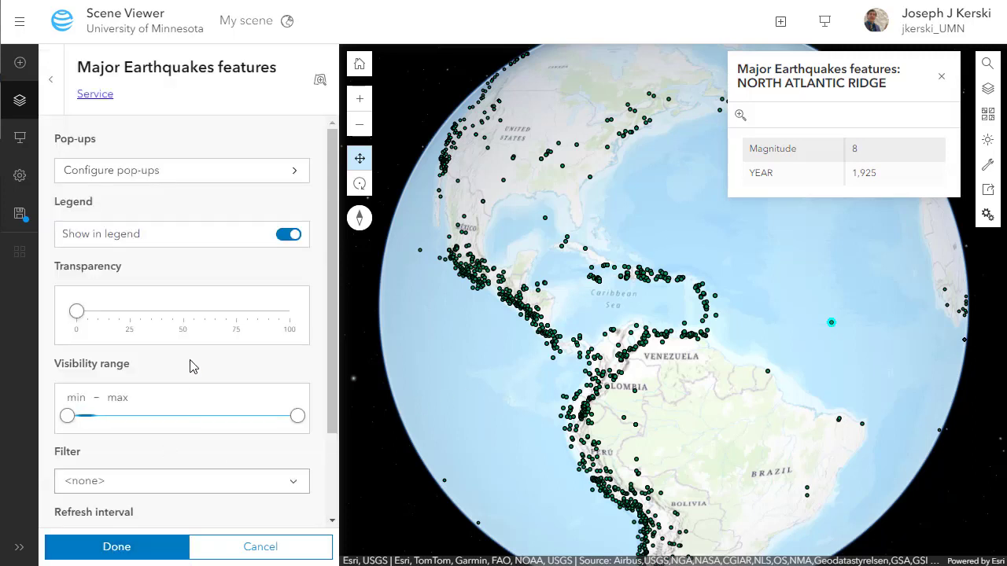
{"action": "scroll", "coordinate": [196, 366], "scroll_direction": "down", "scroll_amount": 3}
{"action": "scroll", "coordinate": [196, 366], "scroll_direction": "up", "scroll_amount": 3}
{"action": "left_click", "coordinate": [51, 79]}
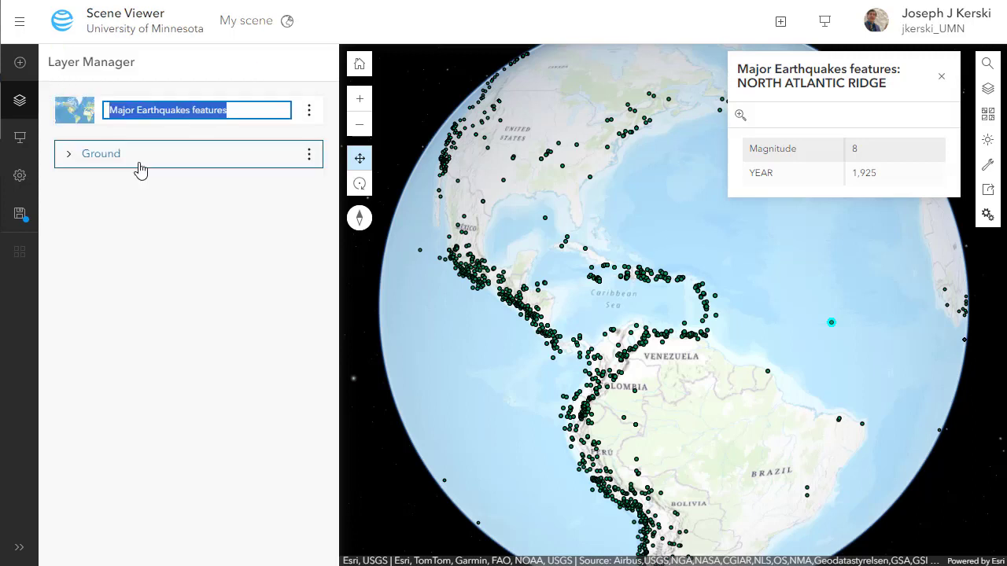
- Review the earthquake layer's properties again, then reopen the layer's options menu
{"action": "left_click", "coordinate": [309, 111]}
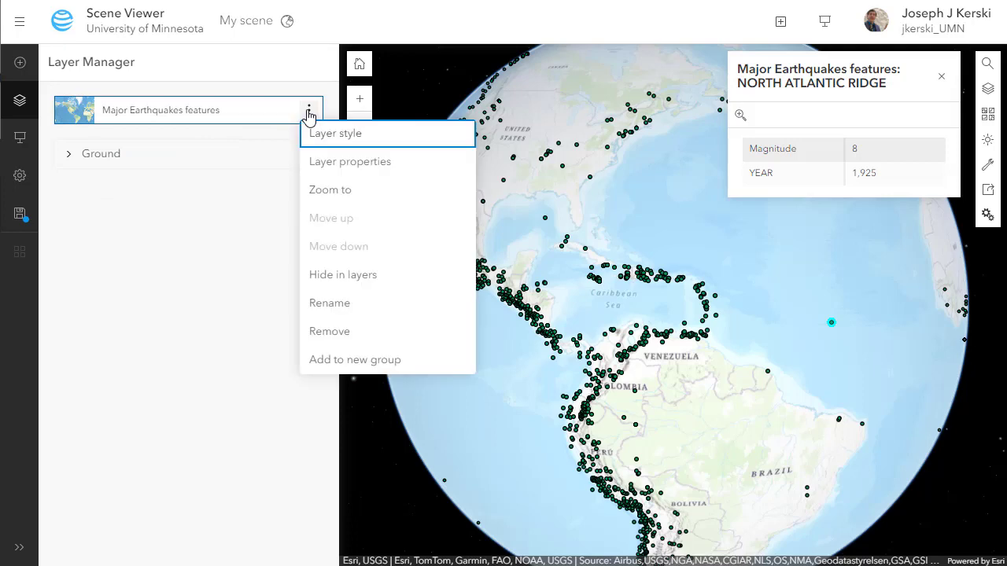
{"action": "left_click", "coordinate": [328, 160]}
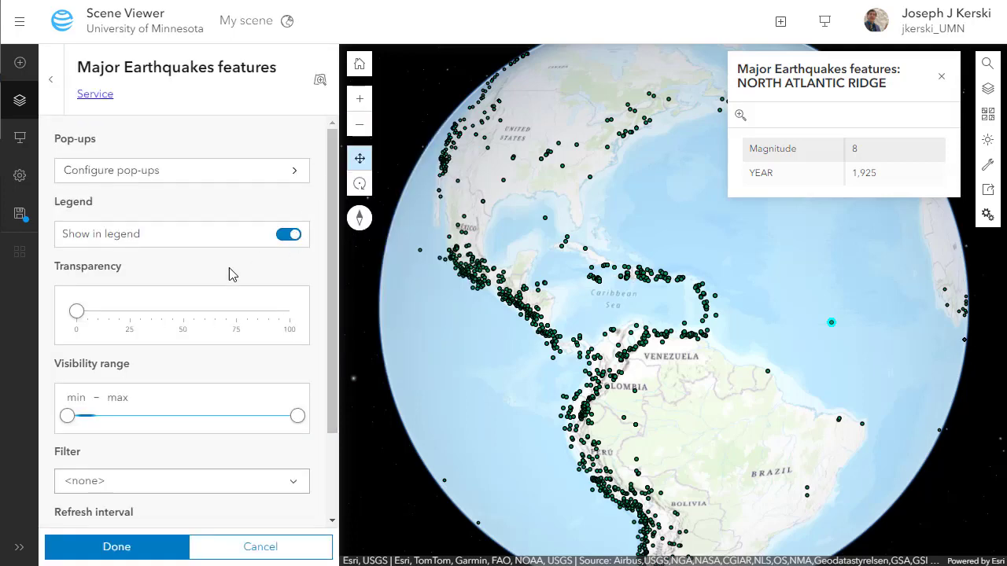
{"action": "scroll", "coordinate": [200, 332], "scroll_direction": "down", "scroll_amount": 2}
{"action": "scroll", "coordinate": [198, 333], "scroll_direction": "up", "scroll_amount": 2}
{"action": "left_click", "coordinate": [50, 79]}
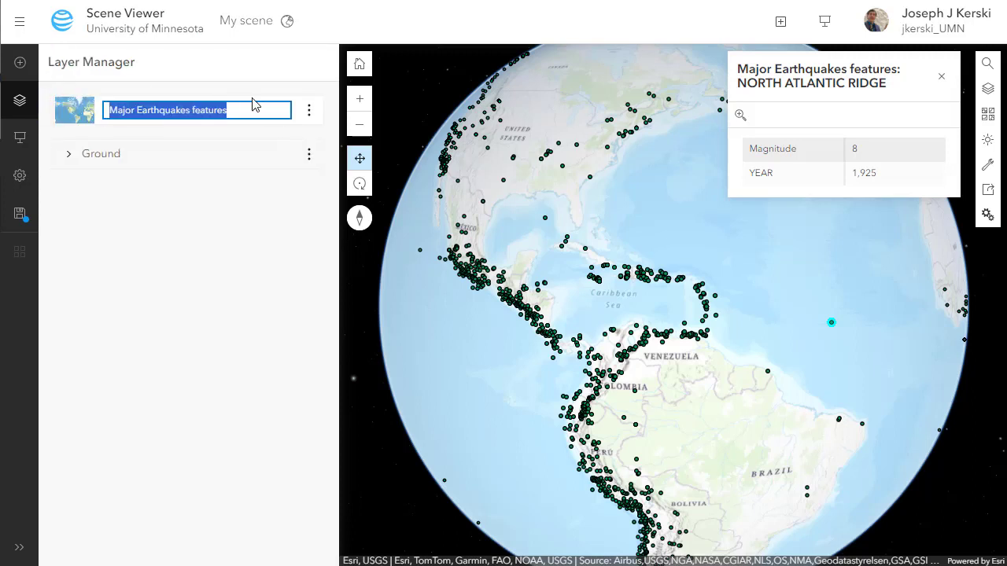
{"action": "left_click", "coordinate": [309, 110]}
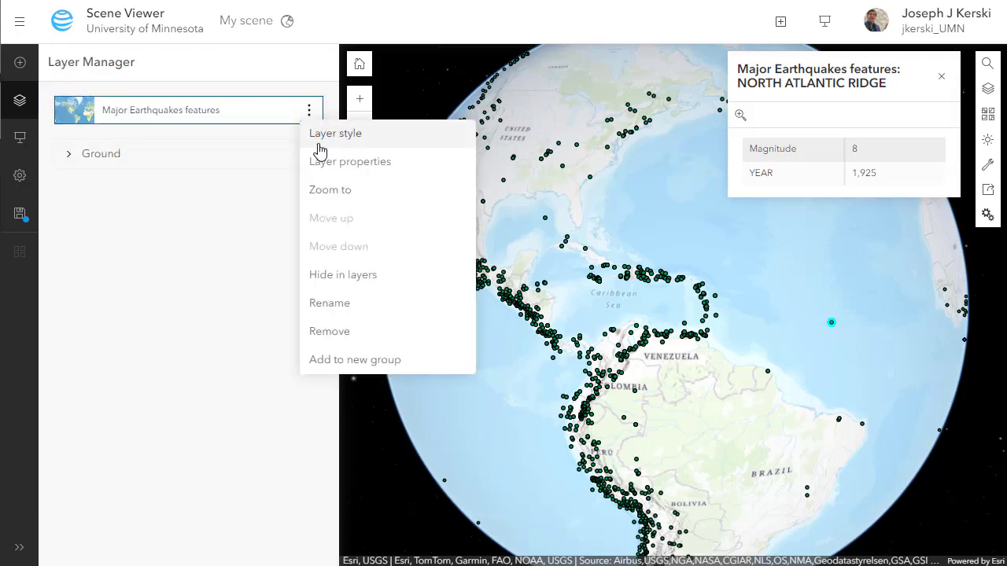
- Style the earthquakes as 3D objects by Magnitude and open the 3D Counts and Amounts options
{"action": "left_click", "coordinate": [321, 133]}
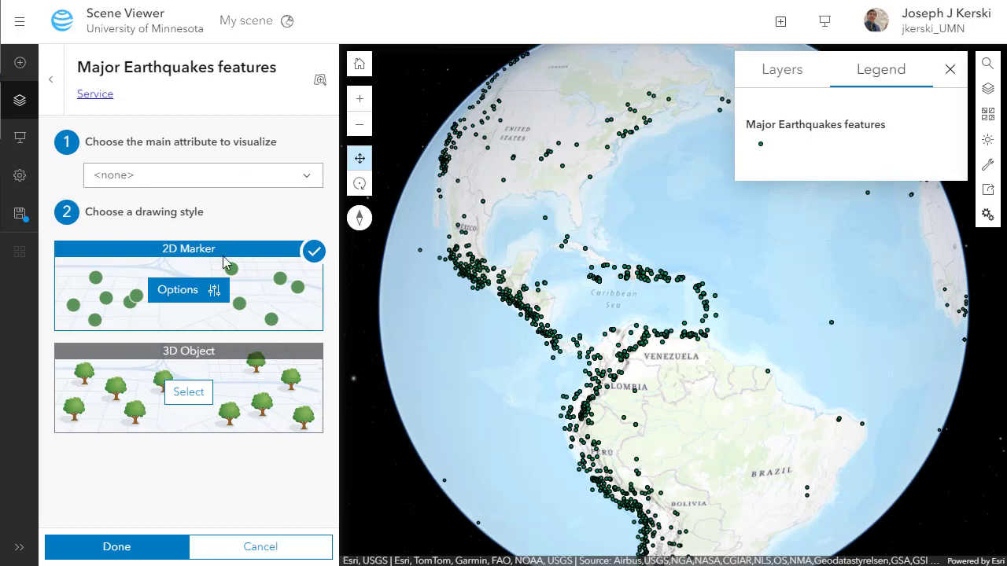
{"action": "left_click", "coordinate": [187, 394]}
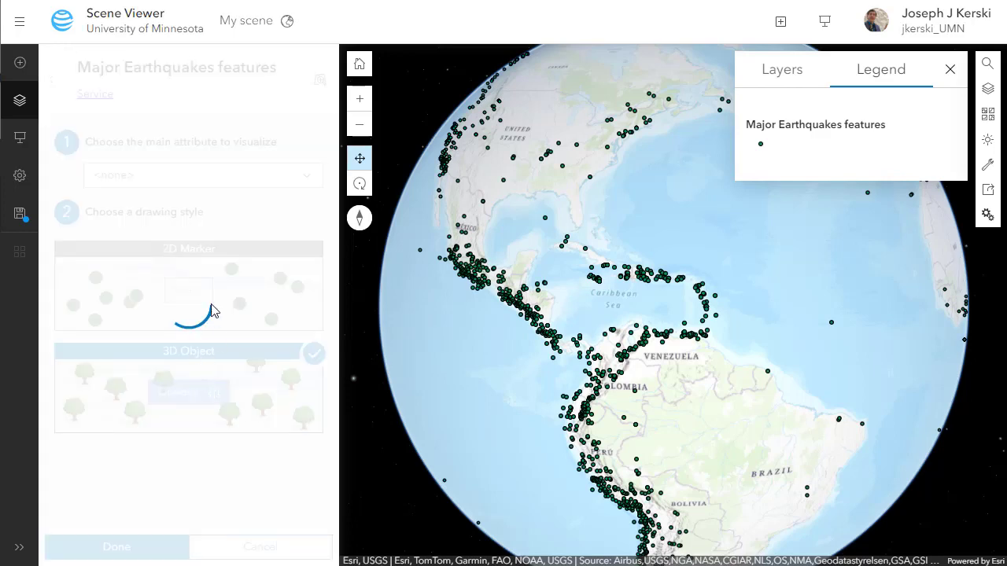
{"action": "left_click", "coordinate": [185, 176]}
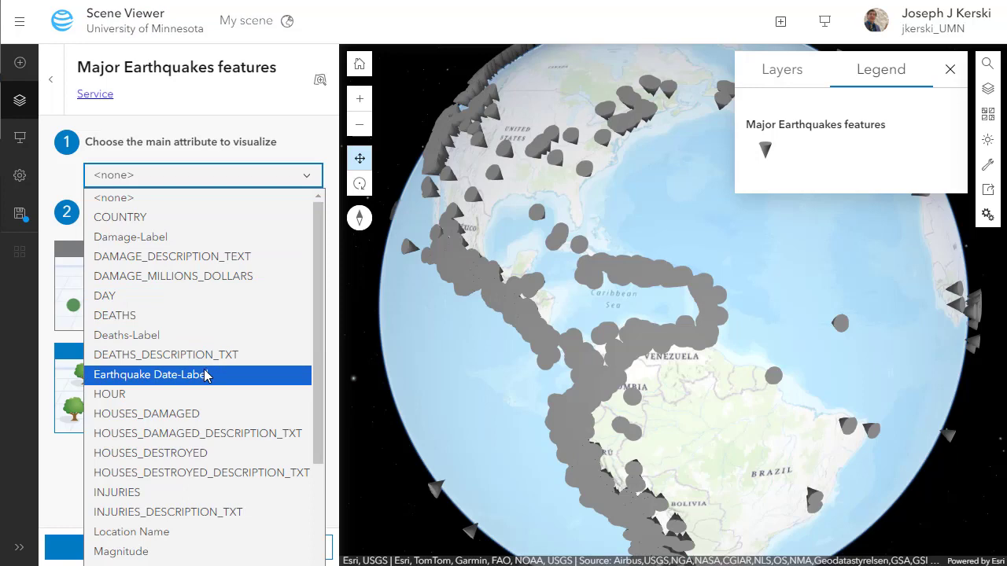
{"action": "left_click", "coordinate": [197, 552]}
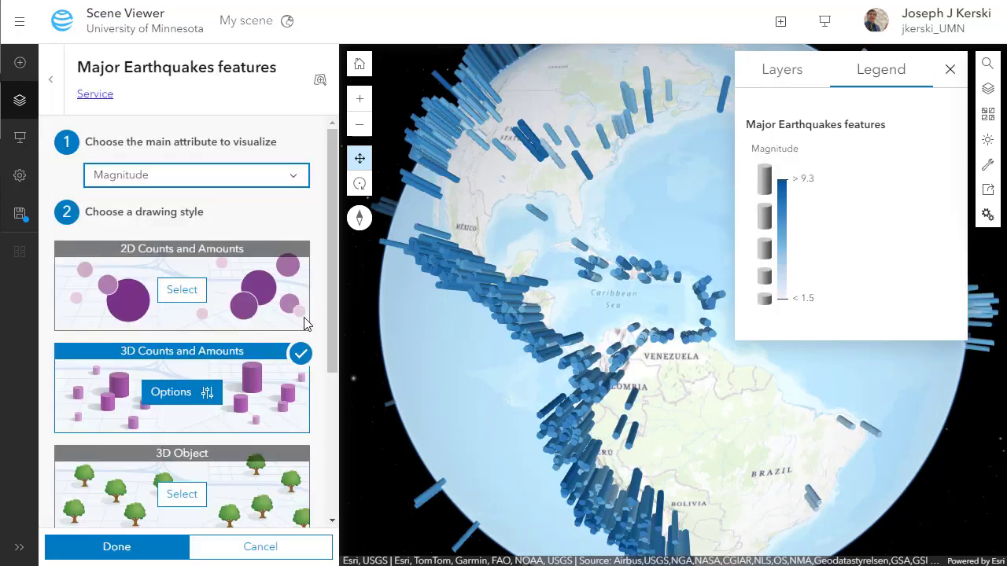
{"action": "left_click", "coordinate": [203, 391]}
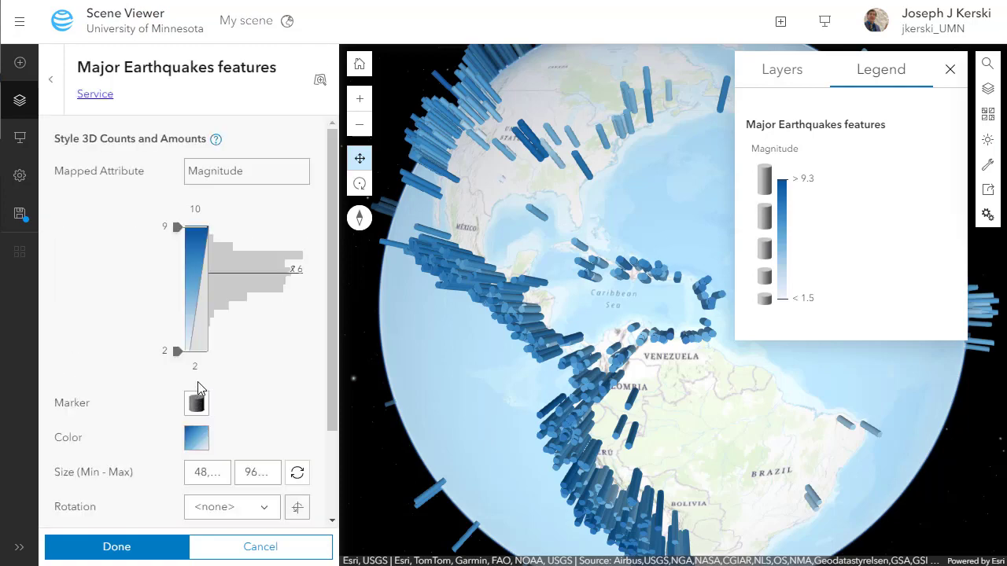
- Pan over Central America and tilt the scene in Rotate mode to see the cylinders sideways
{"action": "scroll", "coordinate": [574, 350], "scroll_direction": "up", "scroll_amount": 5}
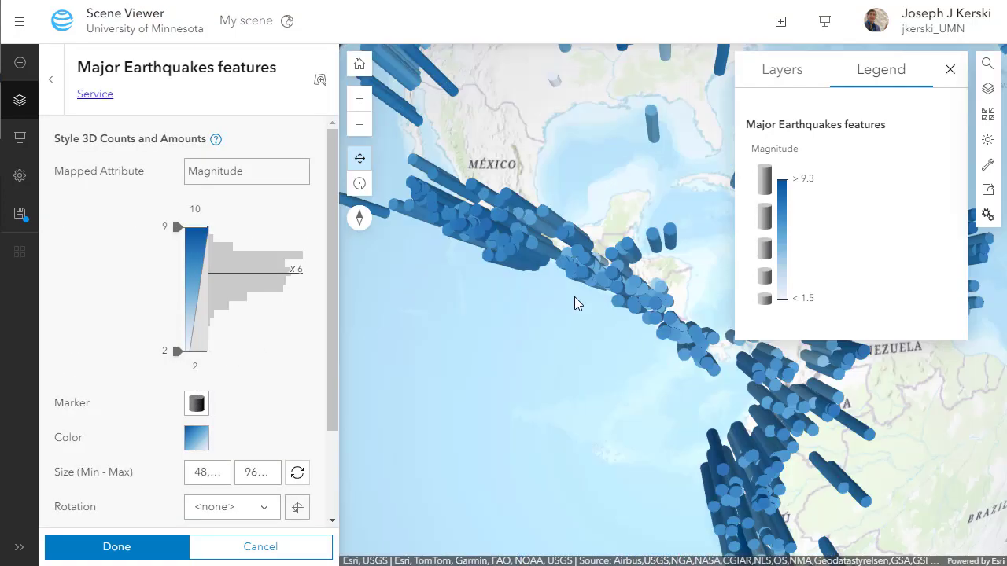
{"action": "scroll", "coordinate": [555, 281], "scroll_direction": "down", "scroll_amount": 3}
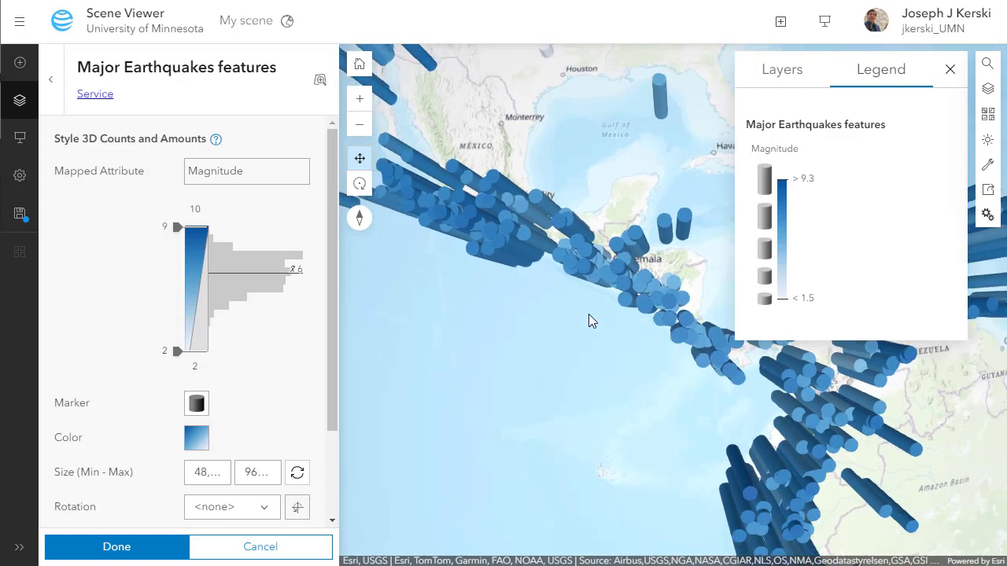
{"action": "left_click_drag", "start_coordinate": [635, 337], "coordinate": [625, 256]}
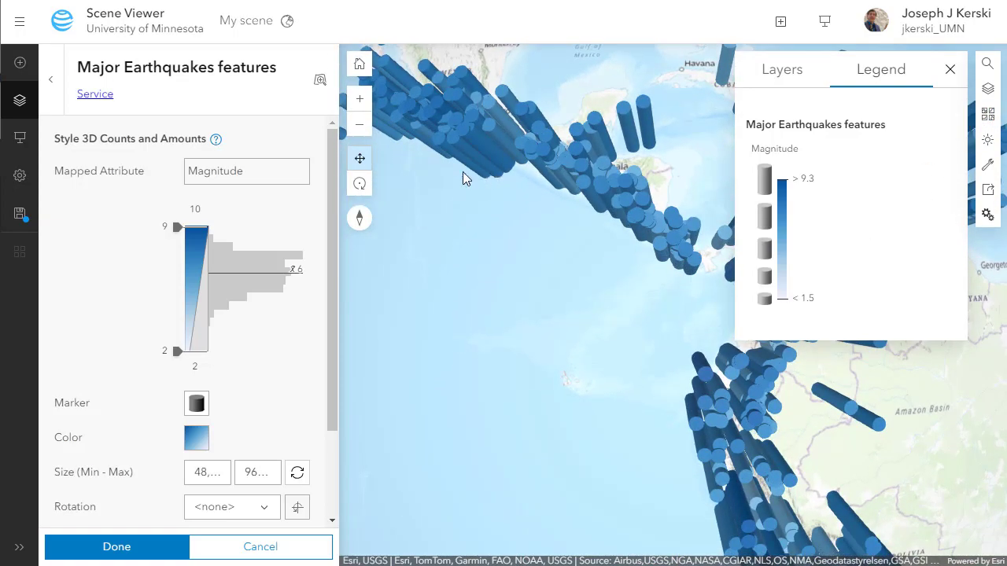
{"action": "left_click", "coordinate": [359, 185]}
{"action": "left_click_drag", "start_coordinate": [577, 352], "coordinate": [562, 312]}
{"action": "scroll", "coordinate": [577, 299], "scroll_direction": "down", "scroll_amount": 3}
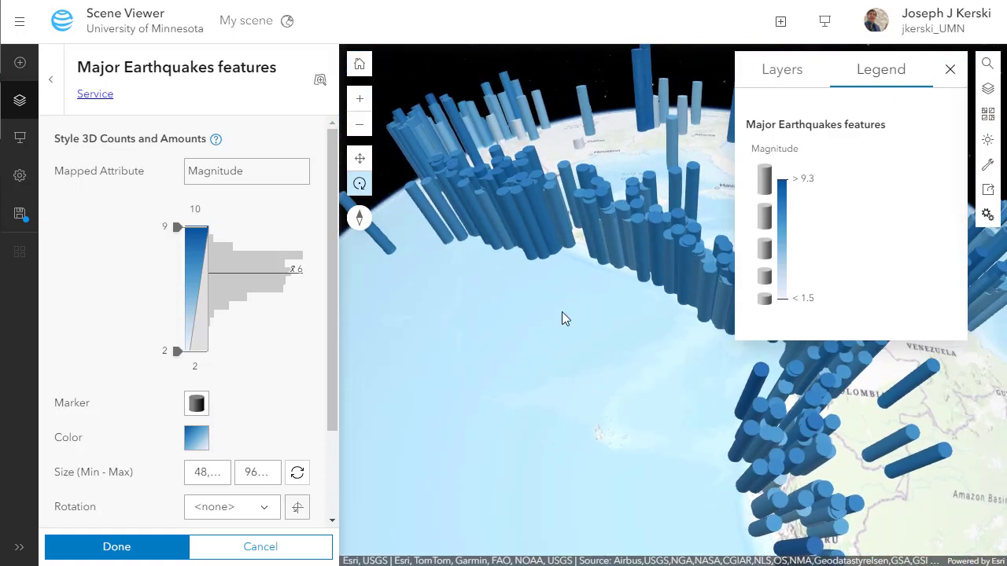
- Apply the yellow-to-dark-blue colour ramp to the Magnitude cylinders and rotate the globe to view them
{"action": "left_click", "coordinate": [197, 441]}
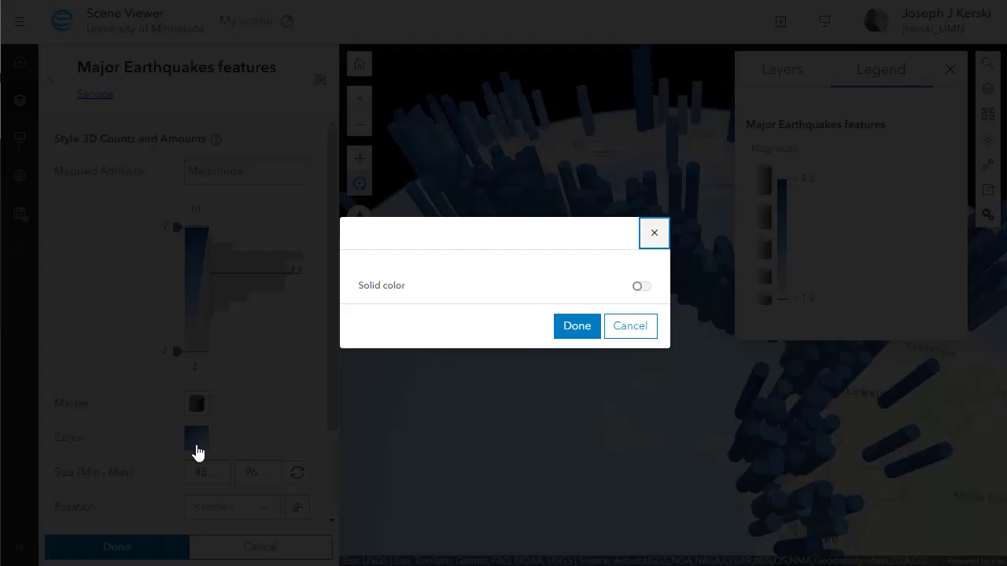
{"action": "left_click", "coordinate": [496, 273]}
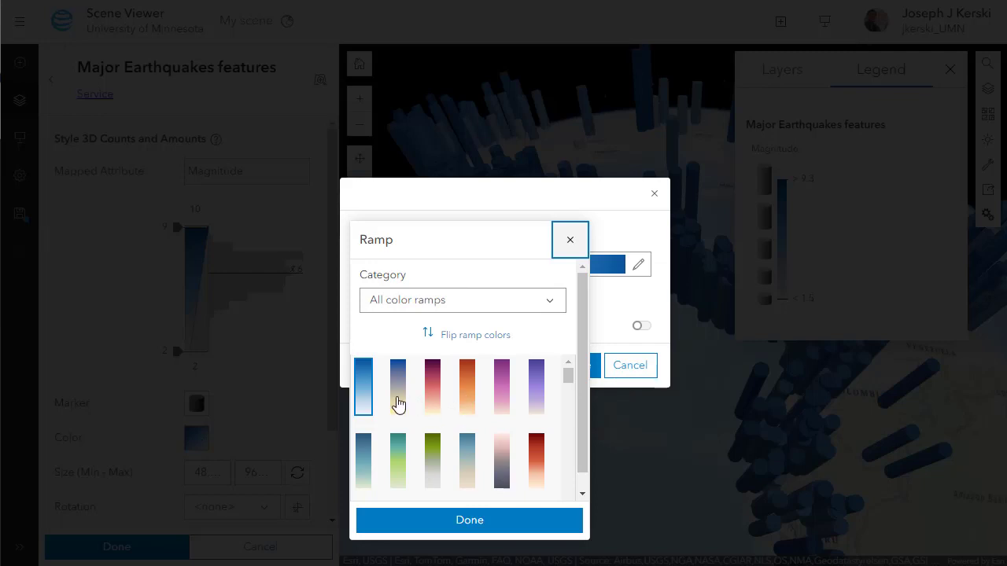
{"action": "left_click", "coordinate": [397, 404]}
{"action": "left_click", "coordinate": [479, 529]}
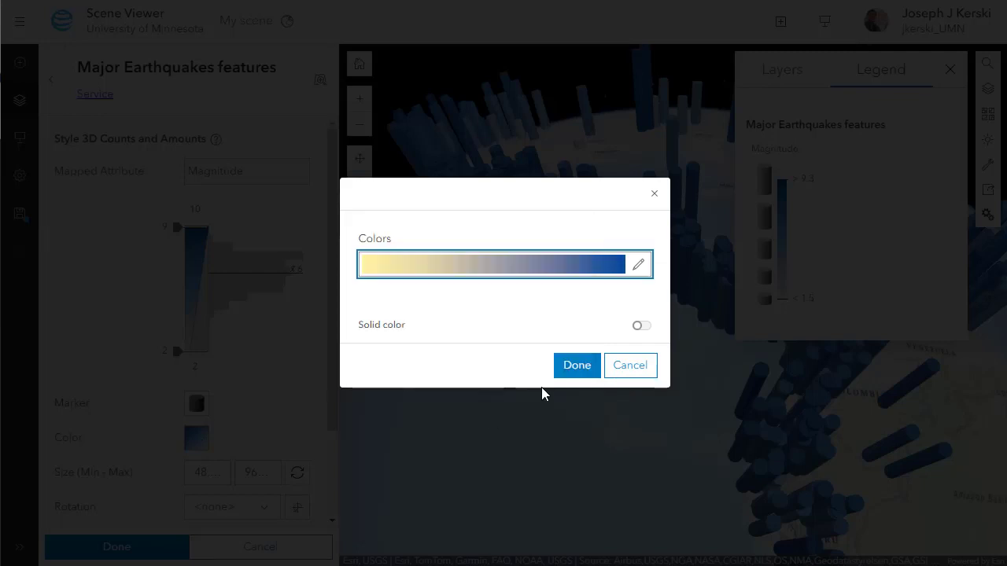
{"action": "left_click", "coordinate": [575, 365]}
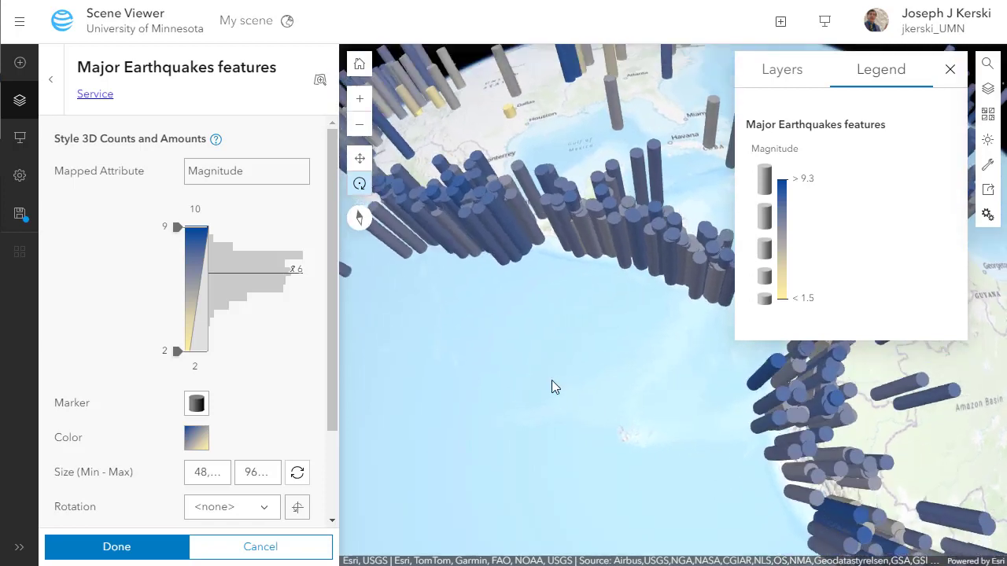
{"action": "mouse_move", "coordinate": [553, 380]}
{"action": "left_mouse_down"}
{"action": "mouse_move", "coordinate": [520, 379]}
{"action": "mouse_move", "coordinate": [546, 383]}
{"action": "left_mouse_up"}
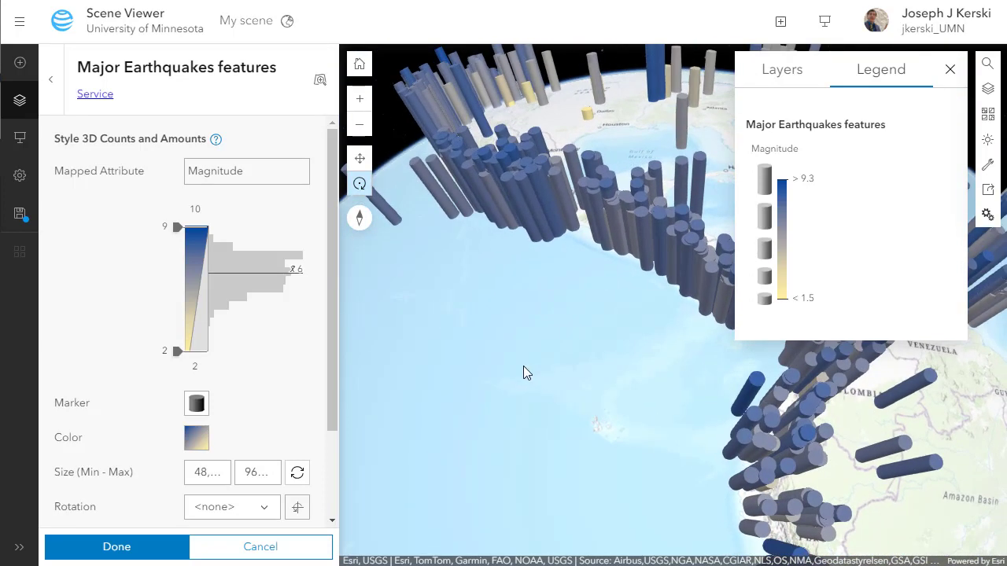
{"action": "scroll", "coordinate": [285, 340], "scroll_direction": "down", "scroll_amount": 2}
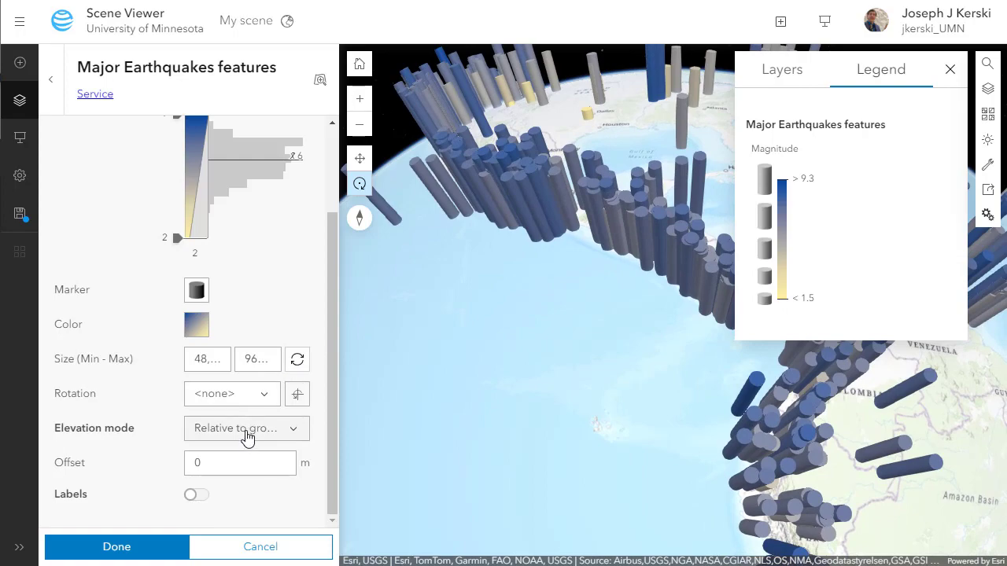
- Enable cylinder labels showing the Magnitude field, with Improve perspective switched on
{"action": "left_click", "coordinate": [192, 496]}
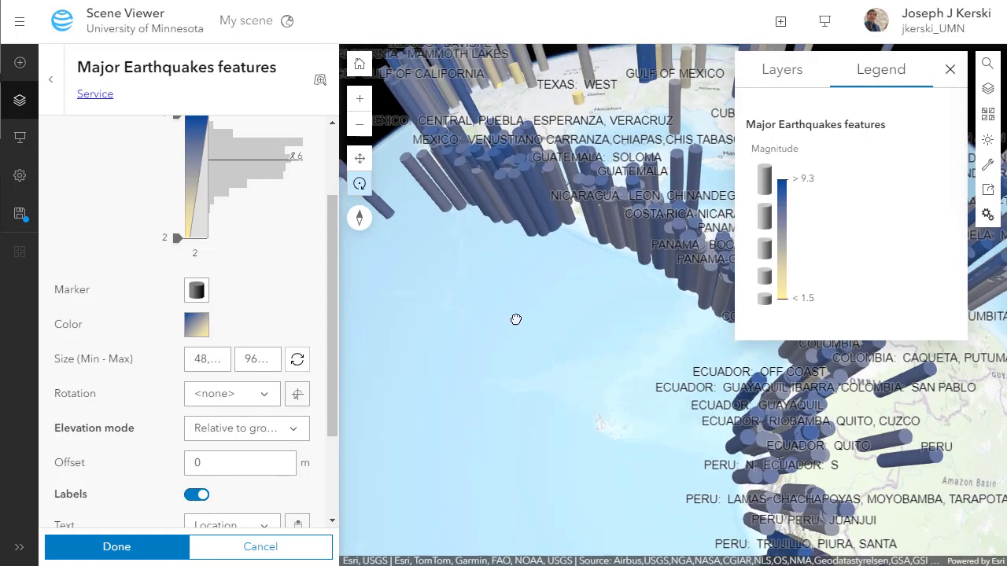
{"action": "scroll", "coordinate": [273, 435], "scroll_direction": "down", "scroll_amount": 2}
{"action": "left_click", "coordinate": [236, 400]}
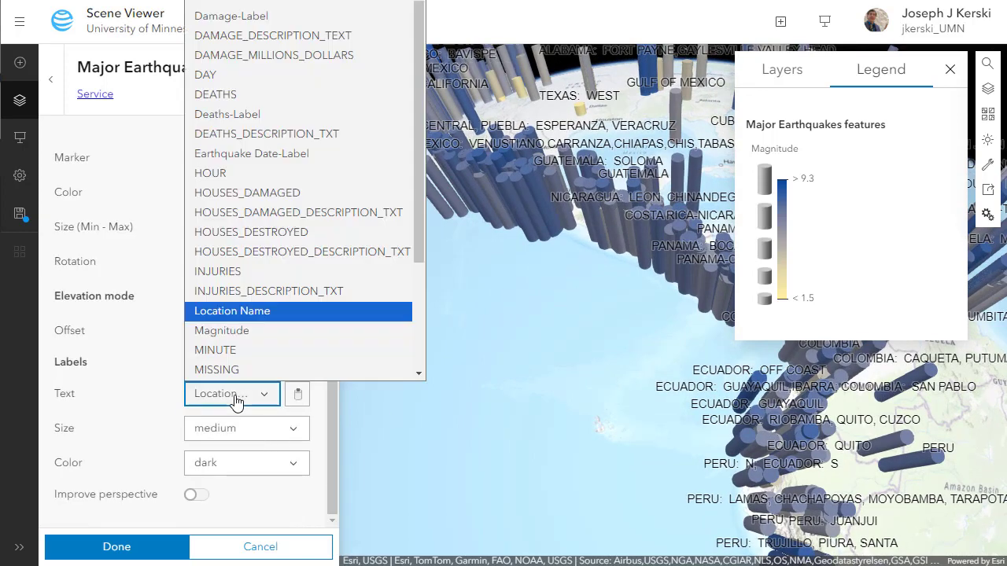
{"action": "left_click", "coordinate": [248, 331]}
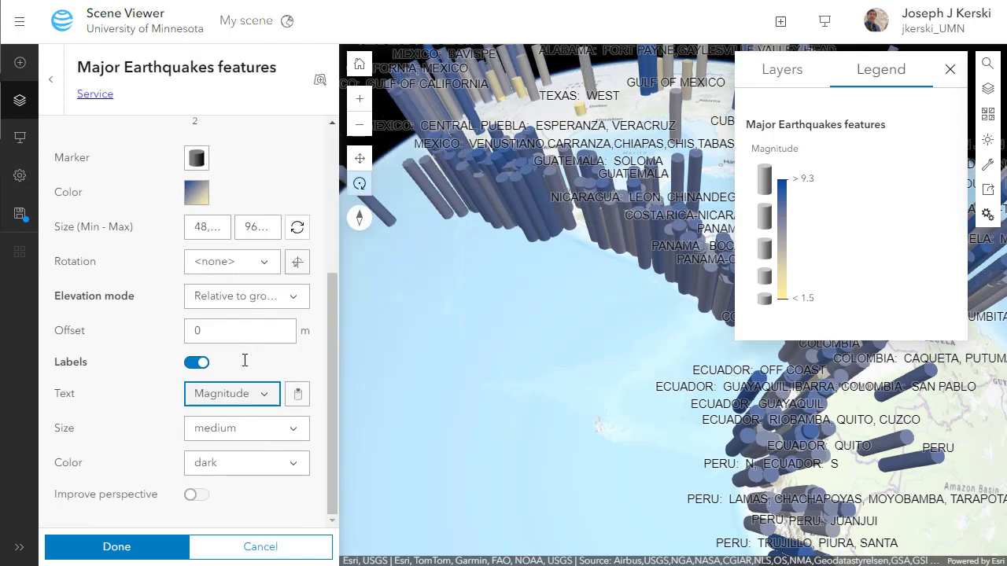
{"action": "left_click", "coordinate": [195, 495]}
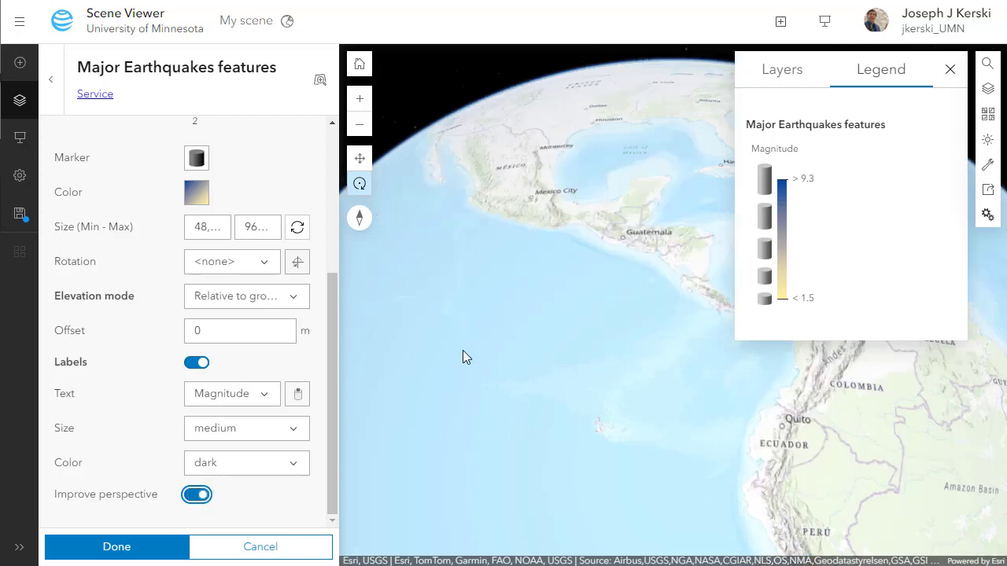
{"action": "left_click_drag", "start_coordinate": [472, 339], "coordinate": [505, 332]}
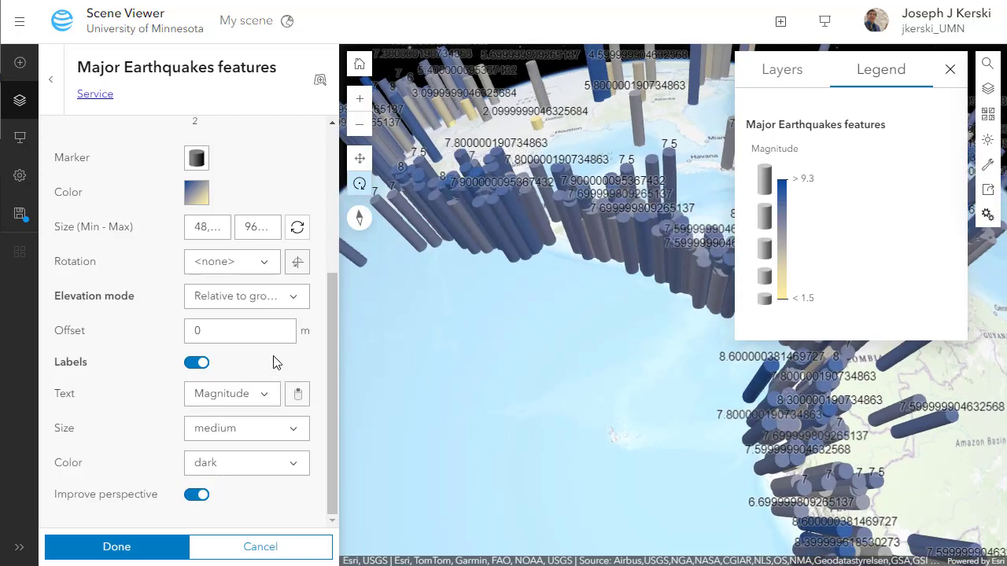
{"action": "scroll", "coordinate": [239, 292], "scroll_direction": "up", "scroll_amount": 1}
{"action": "left_click", "coordinate": [213, 305]}
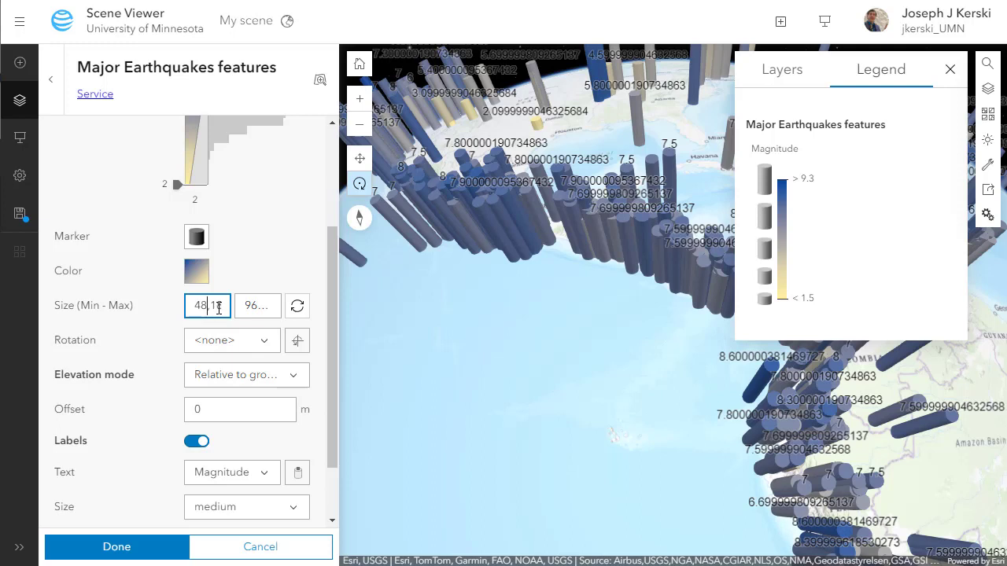
- Give the earthquake cylinders a slimmer Size (Min - Max) range, starting 18 and 26
{"action": "key", "text": "BackSpace"}
{"action": "left_click", "coordinate": [251, 305]}
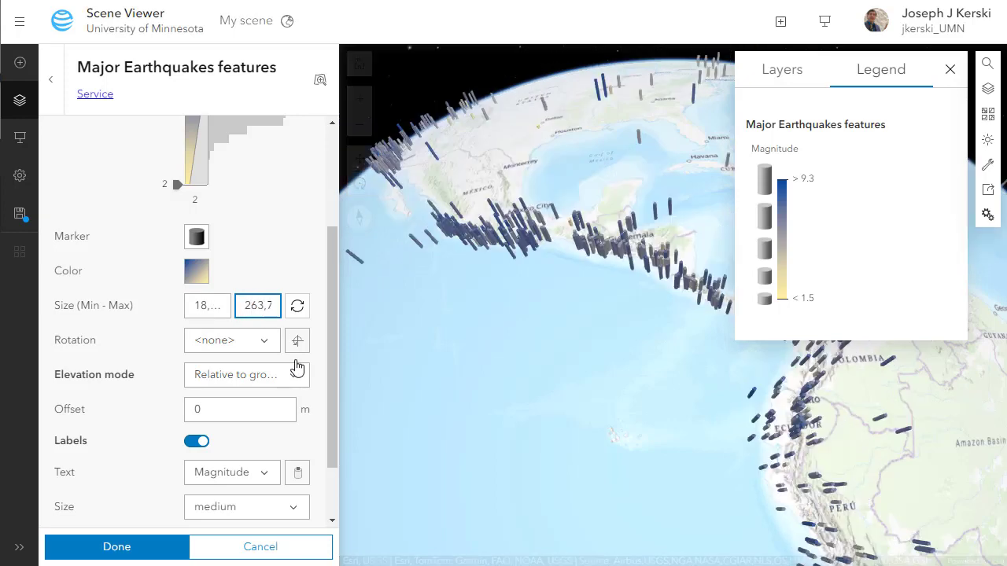
{"action": "scroll", "coordinate": [562, 275], "scroll_direction": "up", "scroll_amount": 5}
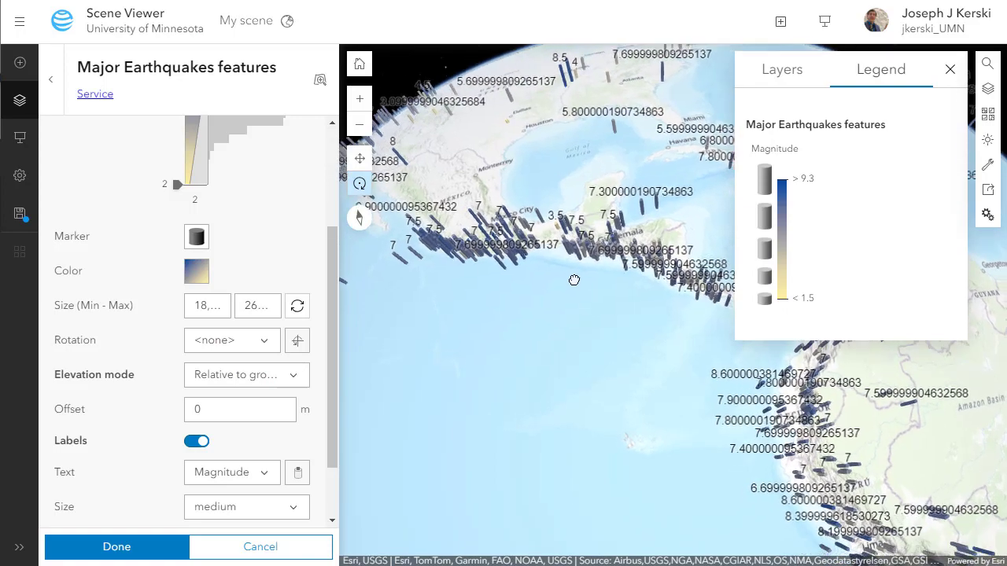
{"action": "scroll", "coordinate": [510, 236], "scroll_direction": "up", "scroll_amount": 5}
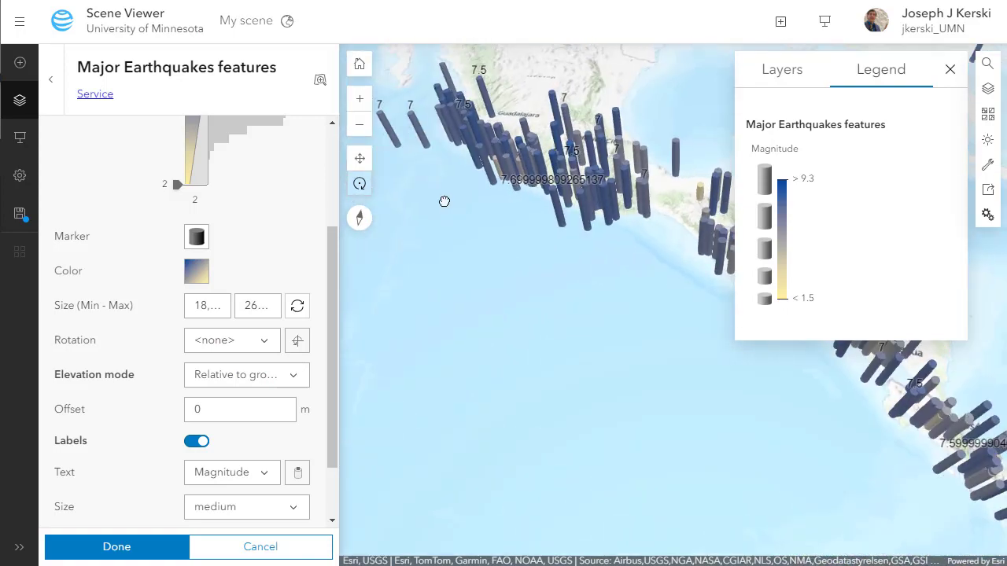
- Pan the globe past northern Mexico and Baja California to northern California
{"action": "left_click", "coordinate": [360, 160]}
{"action": "left_click_drag", "start_coordinate": [464, 200], "coordinate": [646, 447]}
{"action": "left_click_drag", "start_coordinate": [508, 241], "coordinate": [652, 385]}
{"action": "left_click_drag", "start_coordinate": [483, 235], "coordinate": [495, 386]}
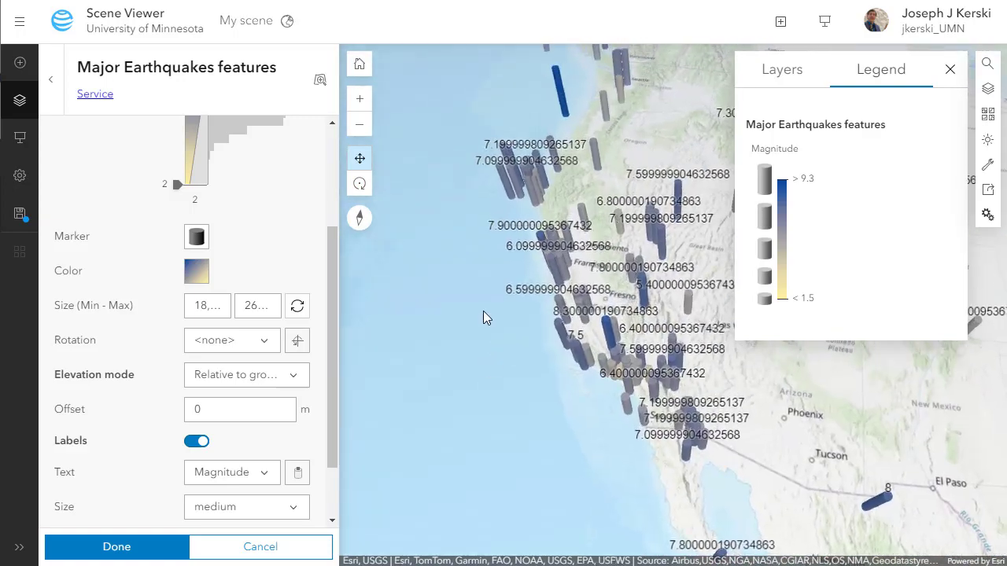
- Tilt the view toward the horizon to inspect the cylinders over California
{"action": "left_click", "coordinate": [356, 186]}
{"action": "left_click_drag", "start_coordinate": [483, 278], "coordinate": [617, 181]}
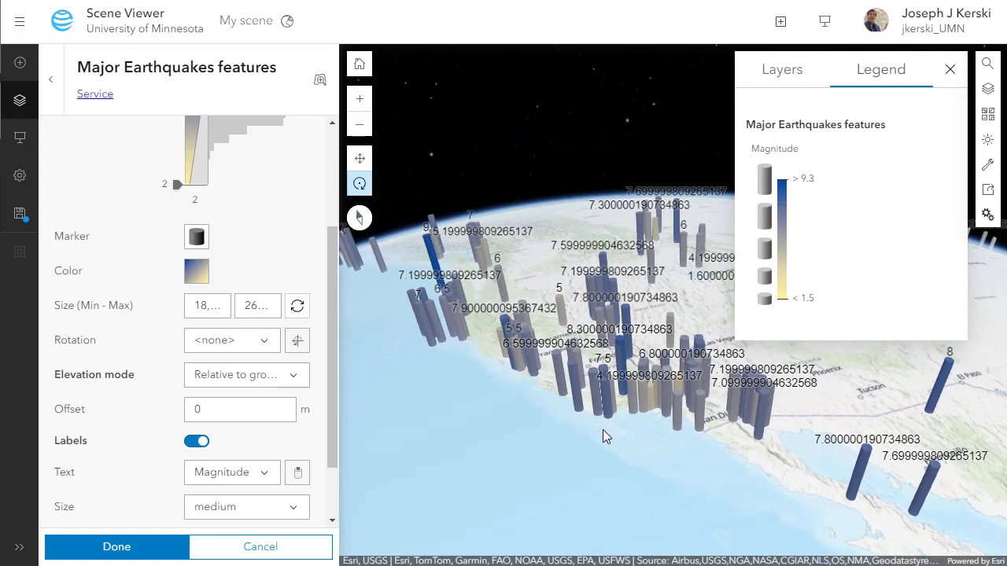
{"action": "scroll", "coordinate": [603, 430], "scroll_direction": "down", "scroll_amount": 5}
{"action": "scroll", "coordinate": [628, 405], "scroll_direction": "down", "scroll_amount": 2}
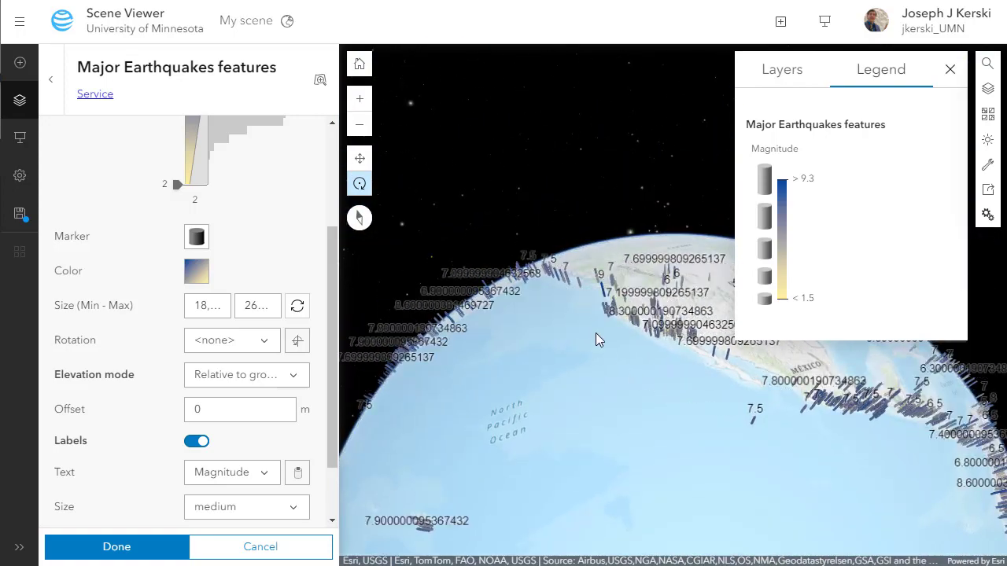
- Change the basemap from Topographic to Oceans
{"action": "left_click", "coordinate": [989, 114]}
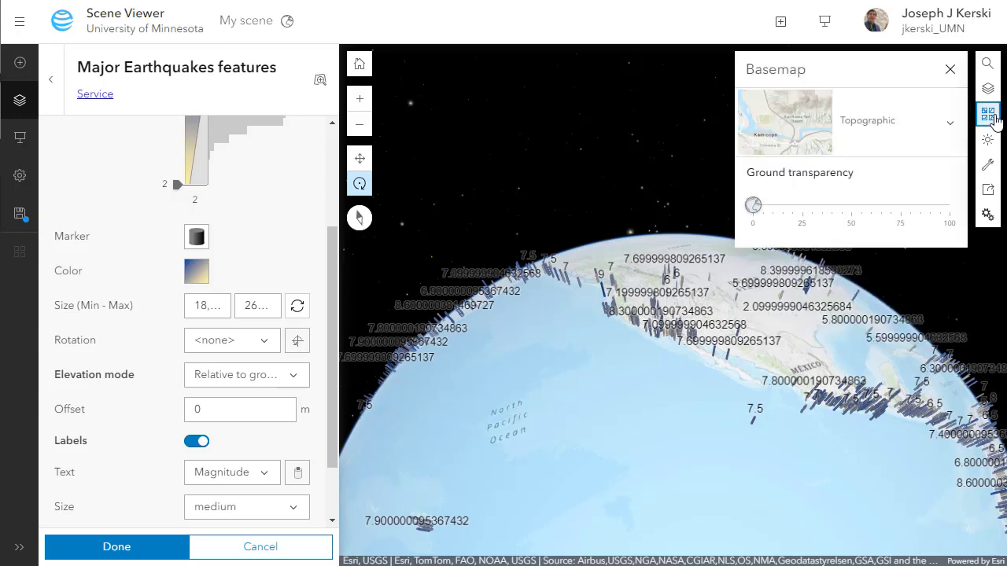
{"action": "left_click", "coordinate": [913, 138]}
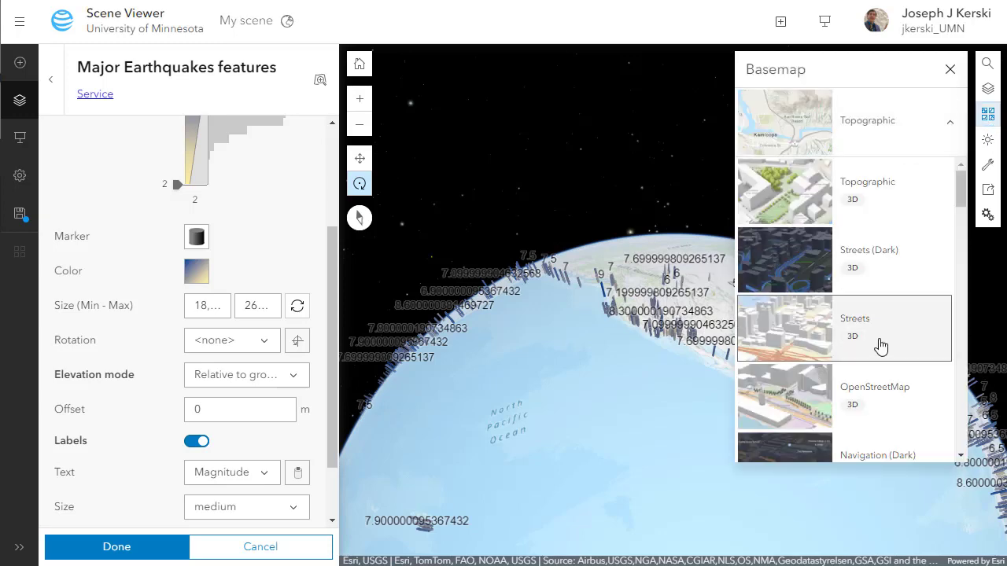
{"action": "scroll", "coordinate": [880, 349], "scroll_direction": "down", "scroll_amount": 3}
{"action": "scroll", "coordinate": [879, 365], "scroll_direction": "down", "scroll_amount": 3}
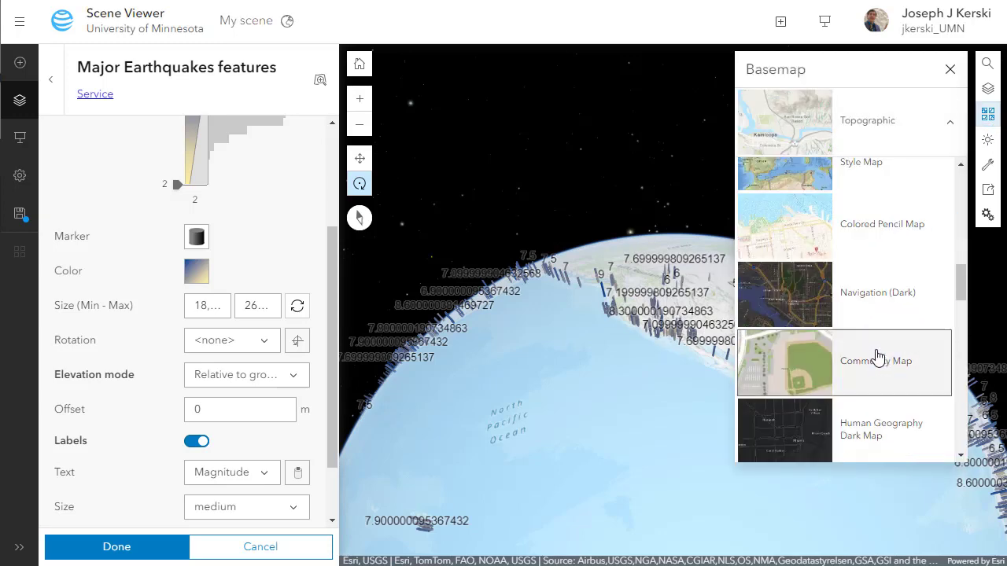
{"action": "scroll", "coordinate": [879, 358], "scroll_direction": "down", "scroll_amount": 3}
{"action": "scroll", "coordinate": [878, 358], "scroll_direction": "down", "scroll_amount": 8}
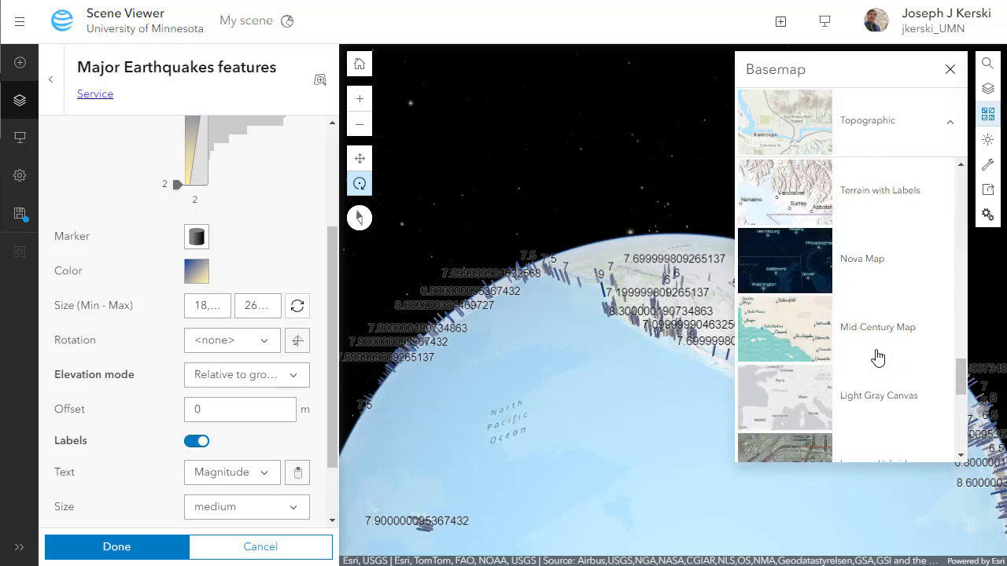
{"action": "scroll", "coordinate": [874, 355], "scroll_direction": "up", "scroll_amount": 3}
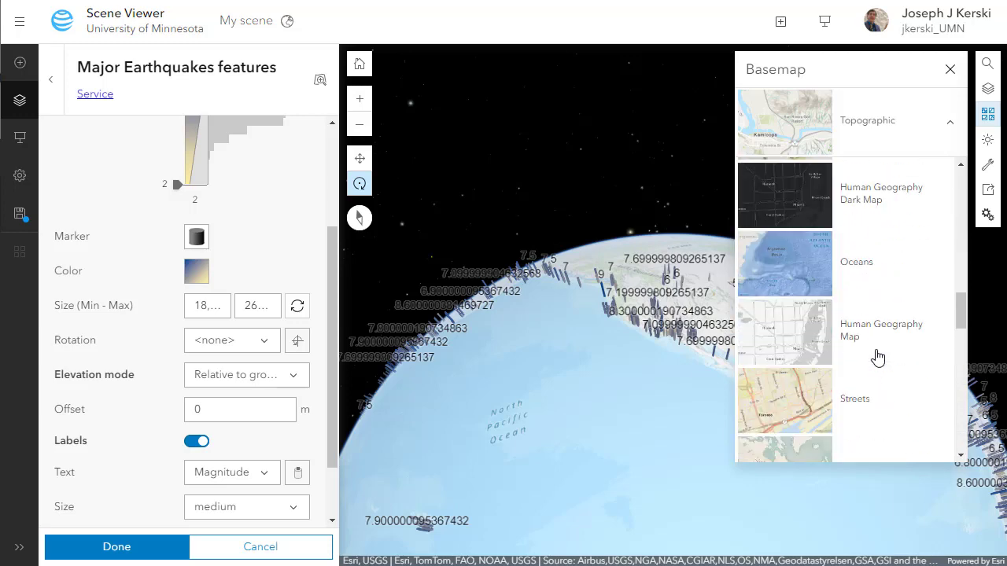
{"action": "left_click", "coordinate": [874, 283]}
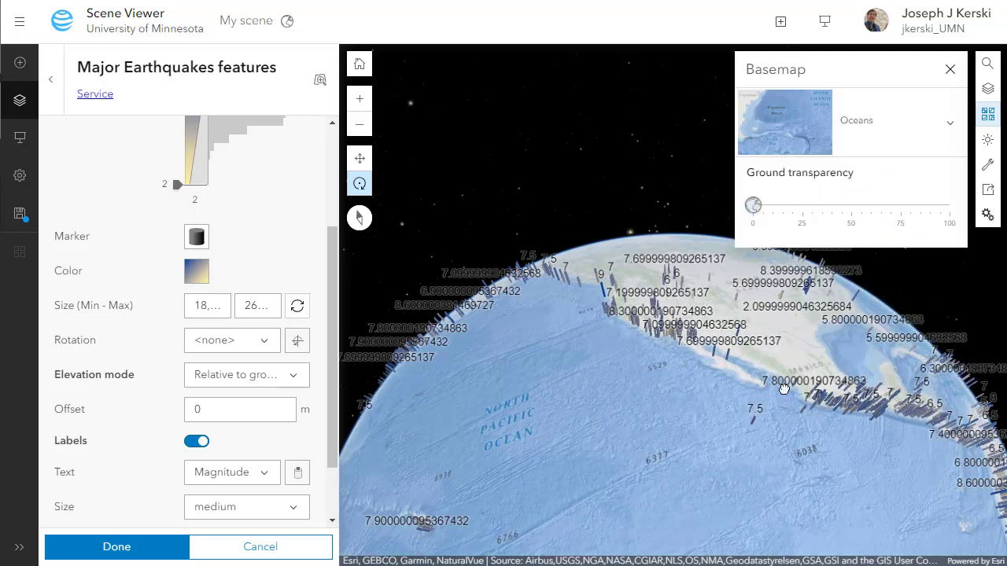
- Zoom in and rotate the scene over Mexico to view the labelled cylinders
{"action": "scroll", "coordinate": [805, 417], "scroll_direction": "up", "scroll_amount": 5}
{"action": "scroll", "coordinate": [787, 473], "scroll_direction": "up", "scroll_amount": 3}
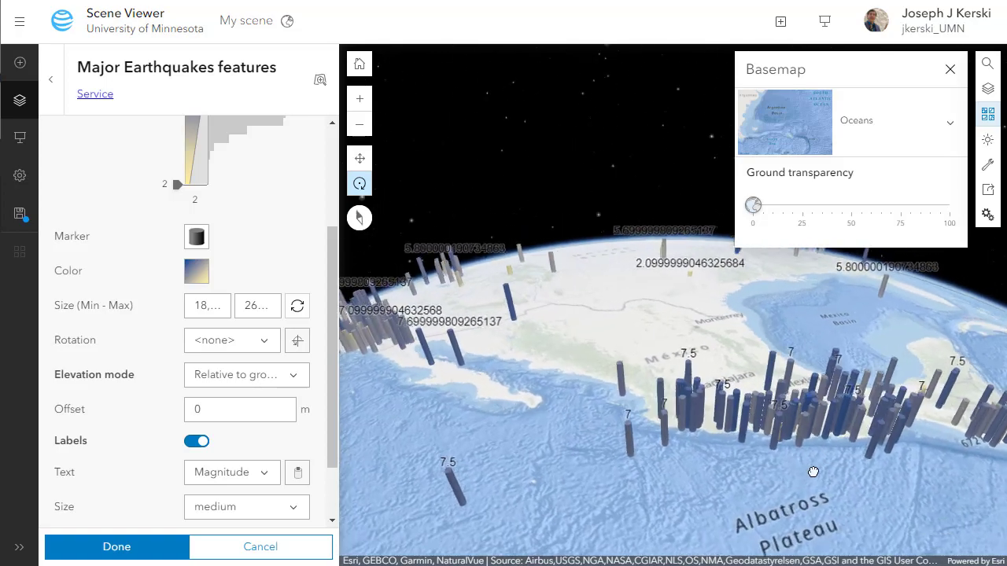
{"action": "left_click_drag", "start_coordinate": [799, 476], "coordinate": [806, 470]}
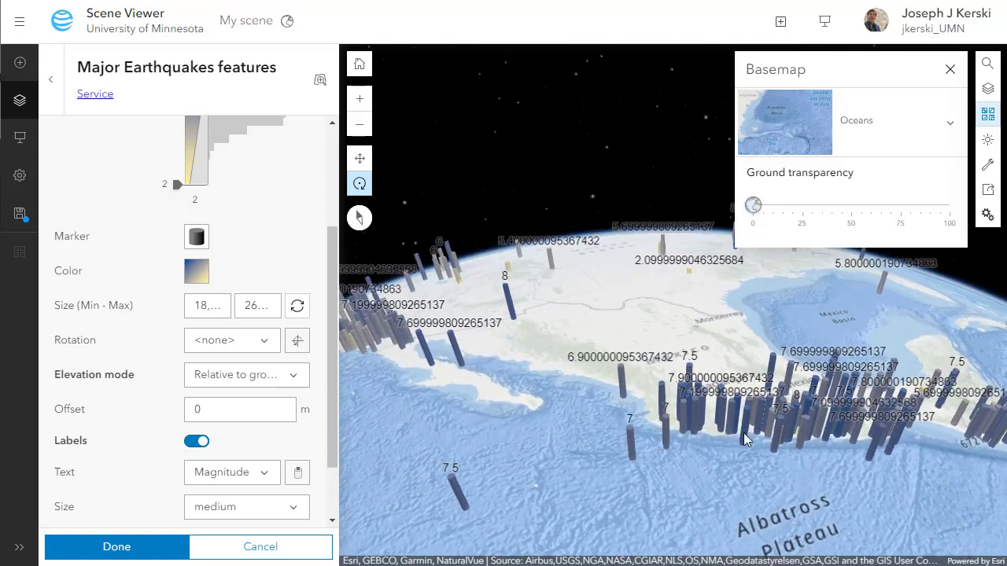
{"action": "left_click_drag", "start_coordinate": [588, 389], "coordinate": [607, 402]}
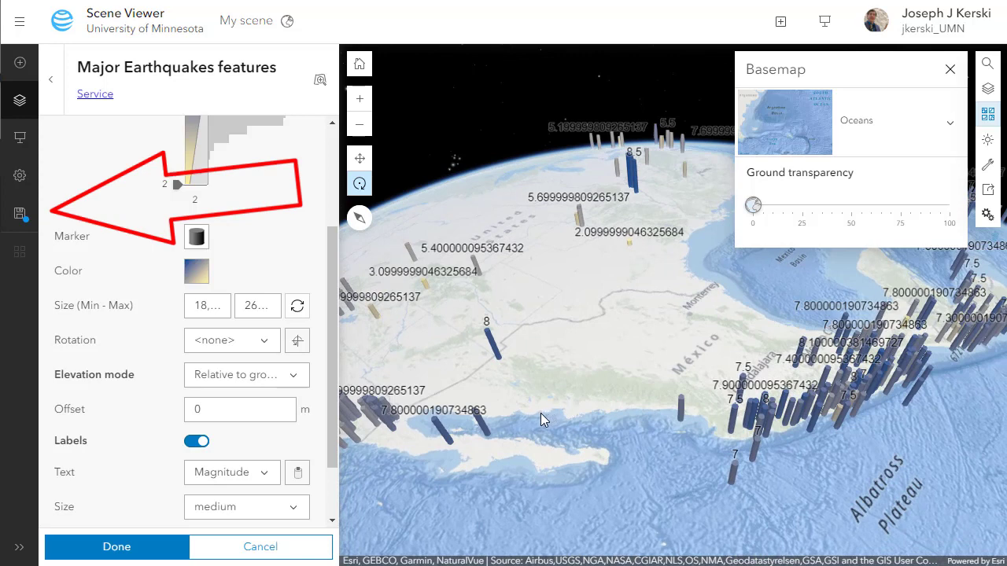